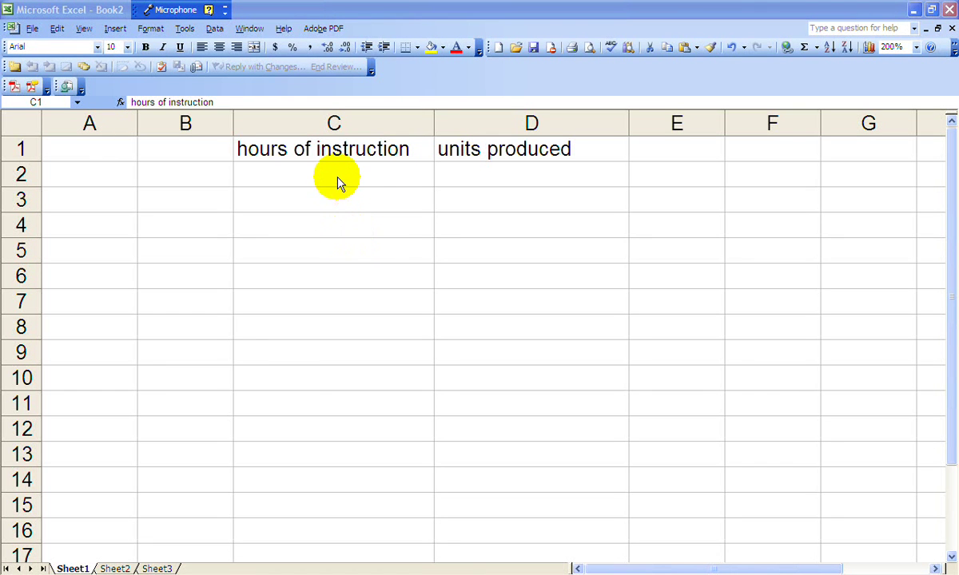
Enter hours of instruction 1, 2, 3, 4, 5 in cells C2:C6.
key(ctrl+space)
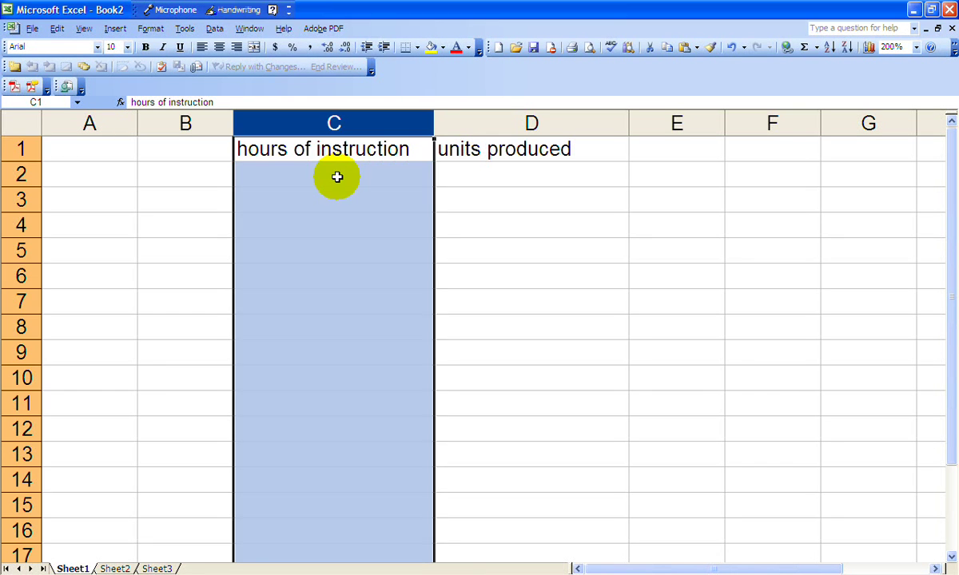
click(339, 176)
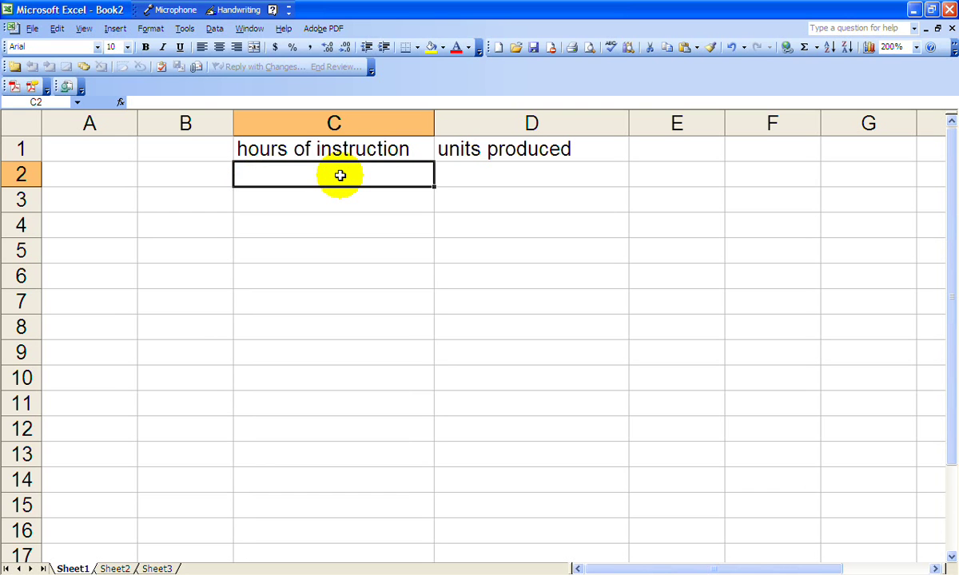
text(1)
key(Return)
text(2)
key(Return)
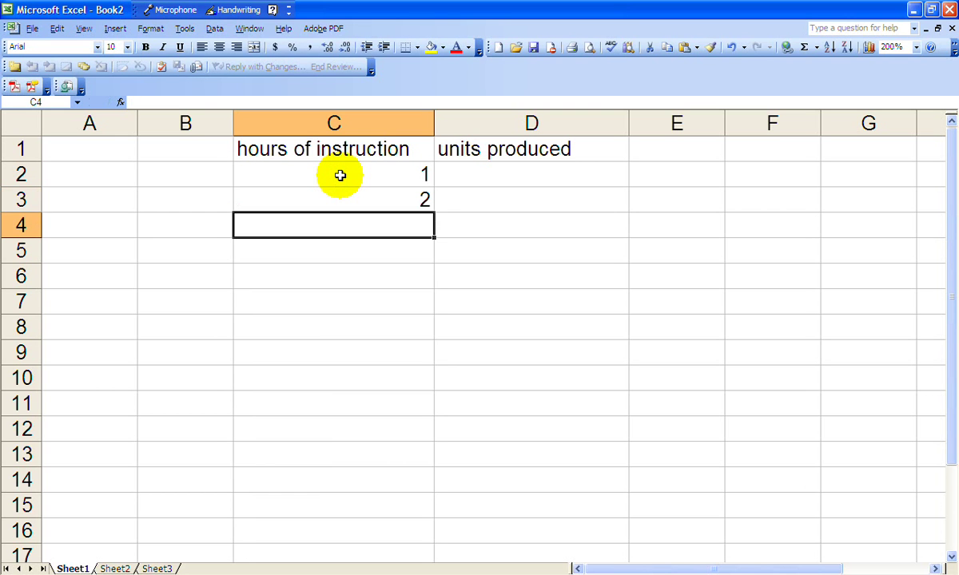
text(3)
key(Return)
text(4)
key(Return)
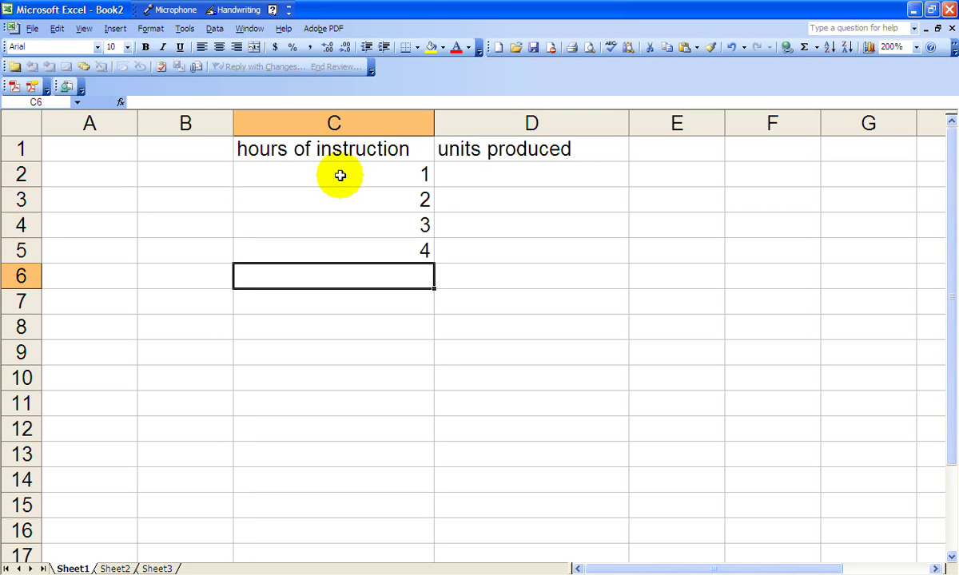
text(5)
key(Return)
key(Up)
key(Up)
key(Up)
key(Up)
key(Up)
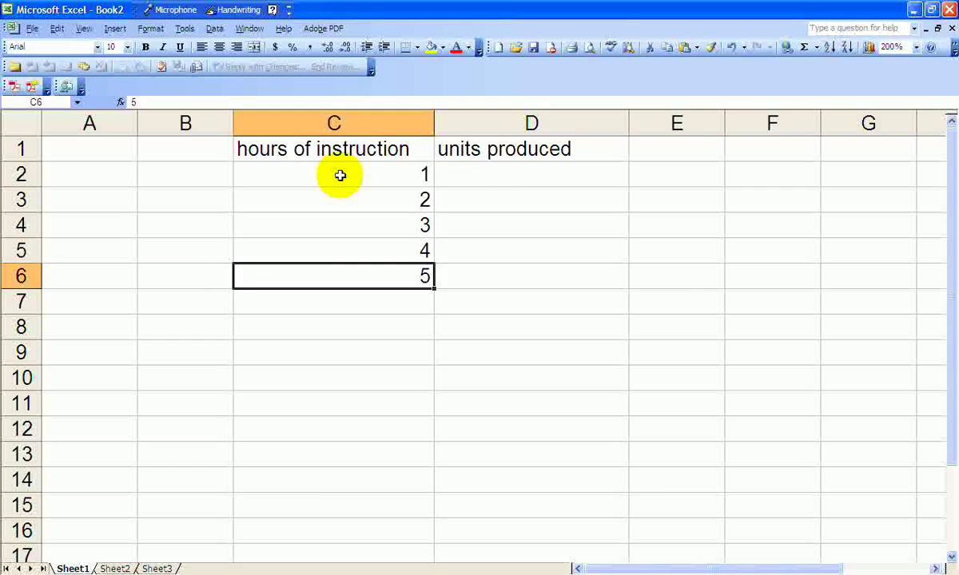
Enter units produced 5, 4, 6, 8, 7 in cells D2:D6.
key(Right)
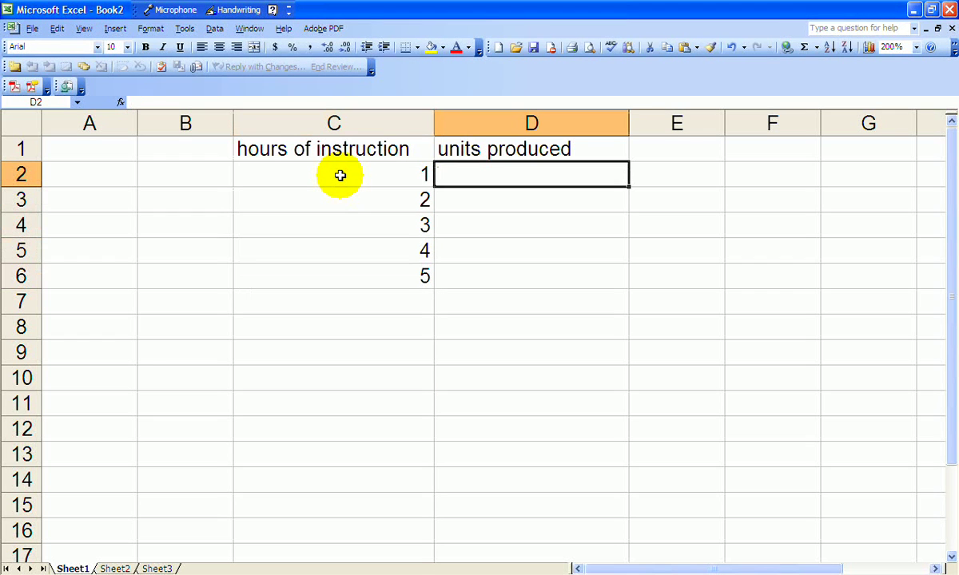
text(5)
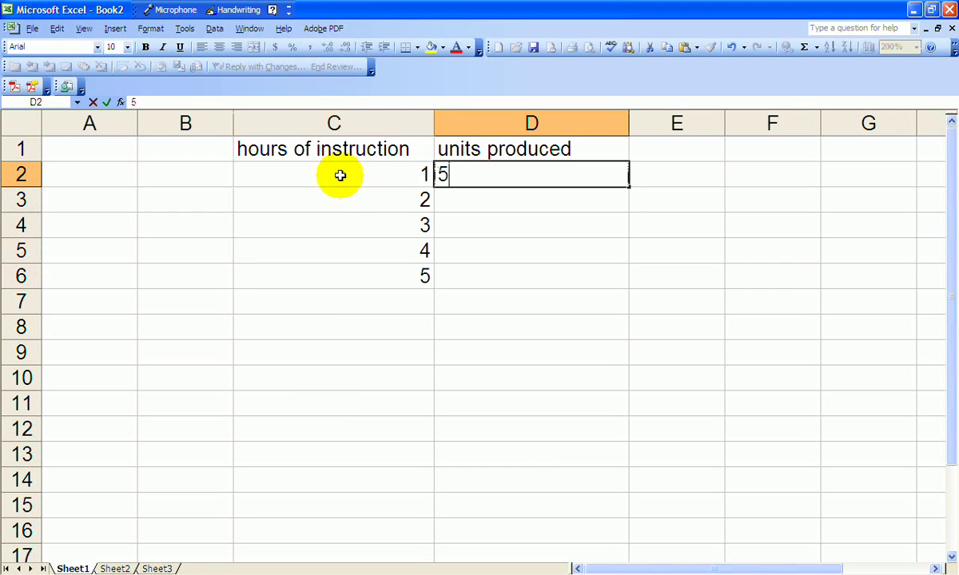
key(Return)
text(4)
key(Return)
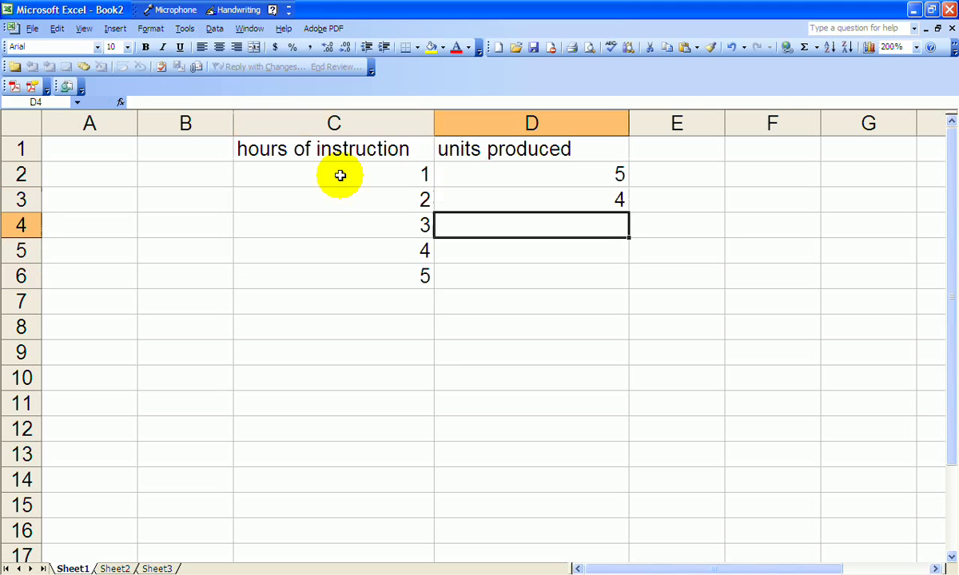
text(6)
key(Return)
text(8)
key(Return)
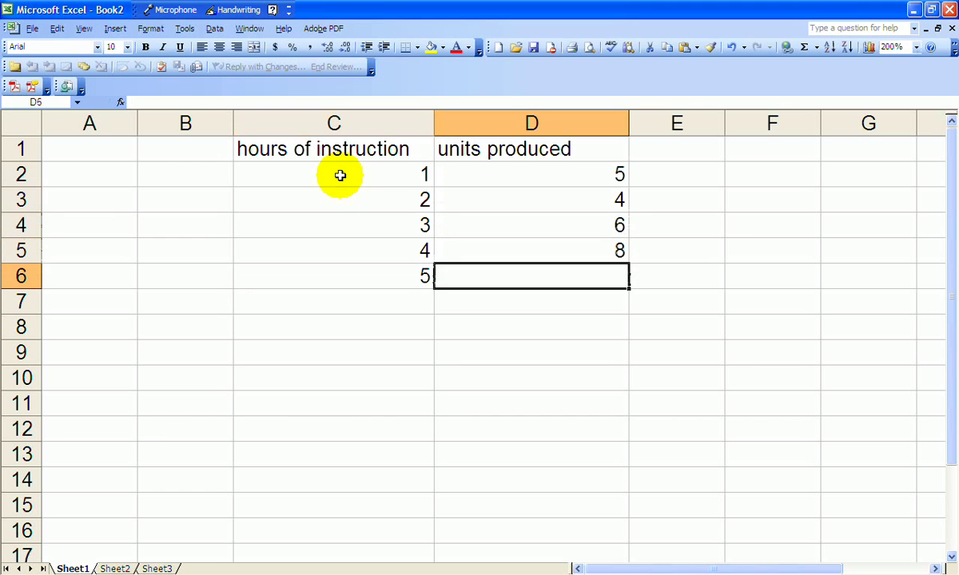
text(7)
key(Return)
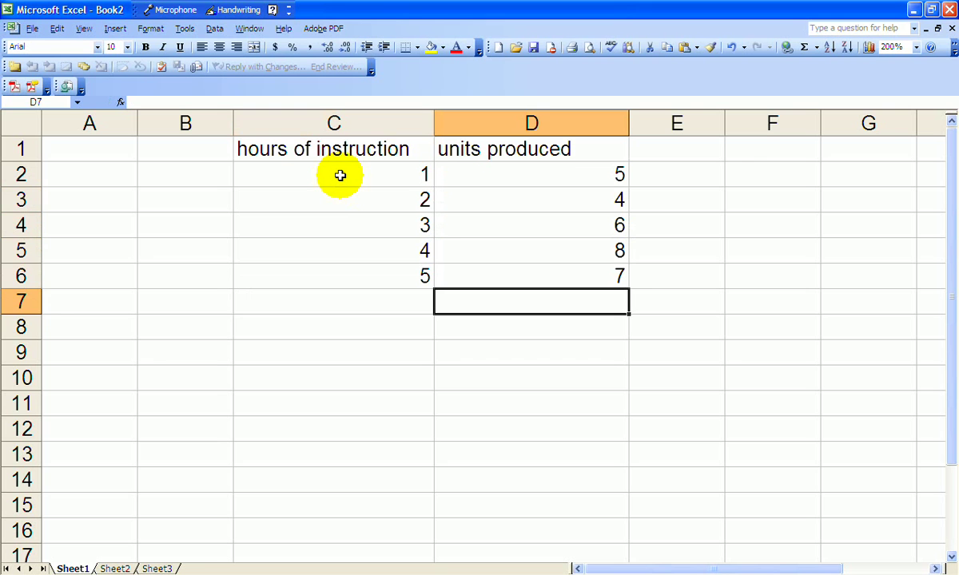
key(Up)
key(Down)
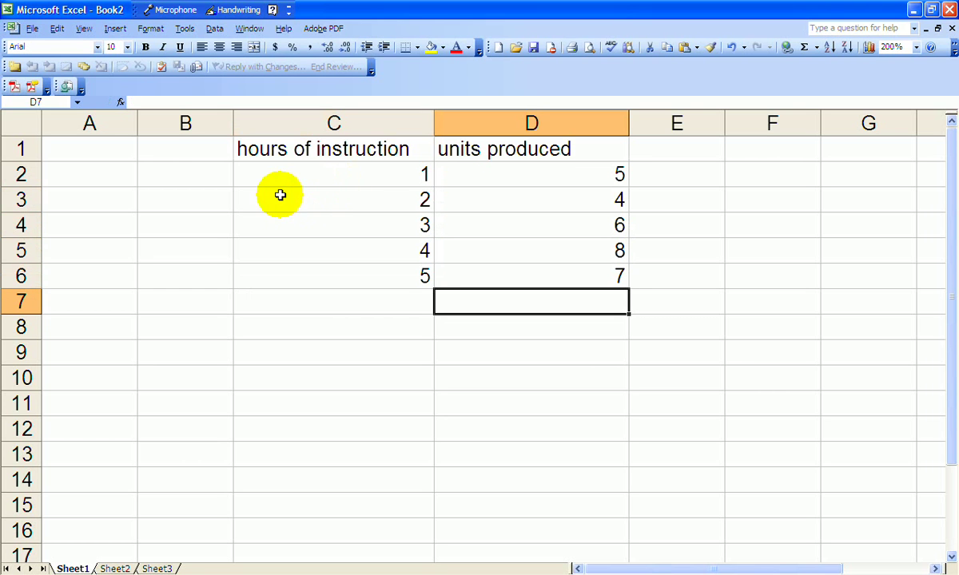
From Tools > Data Analysis, select Regression in the Analysis Tools list.
click(188, 30)
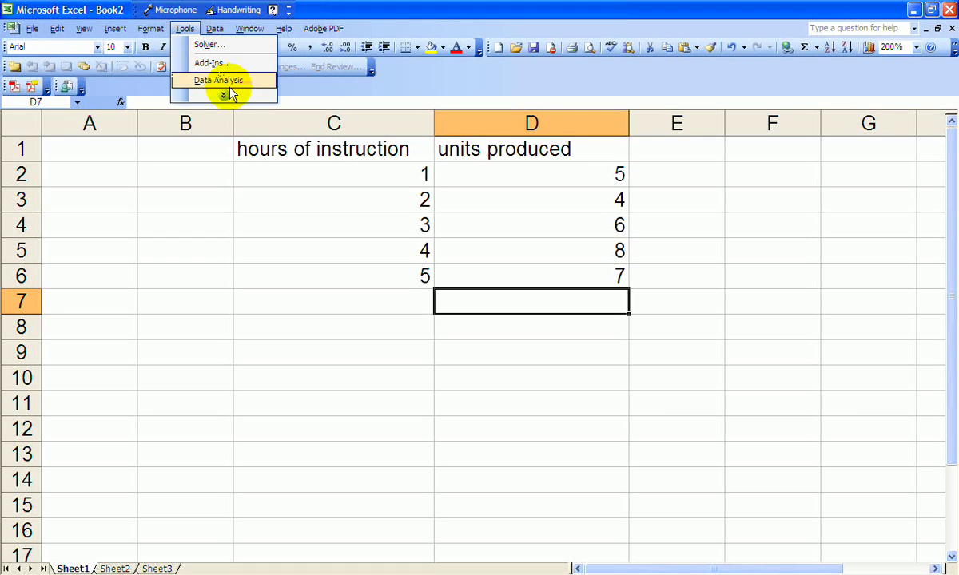
mouse_move(224, 94)
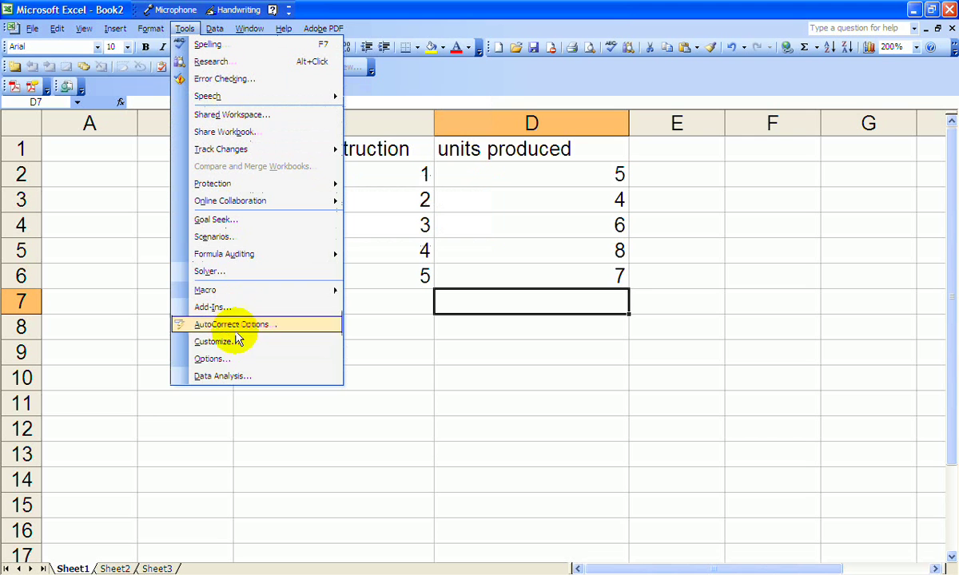
click(231, 377)
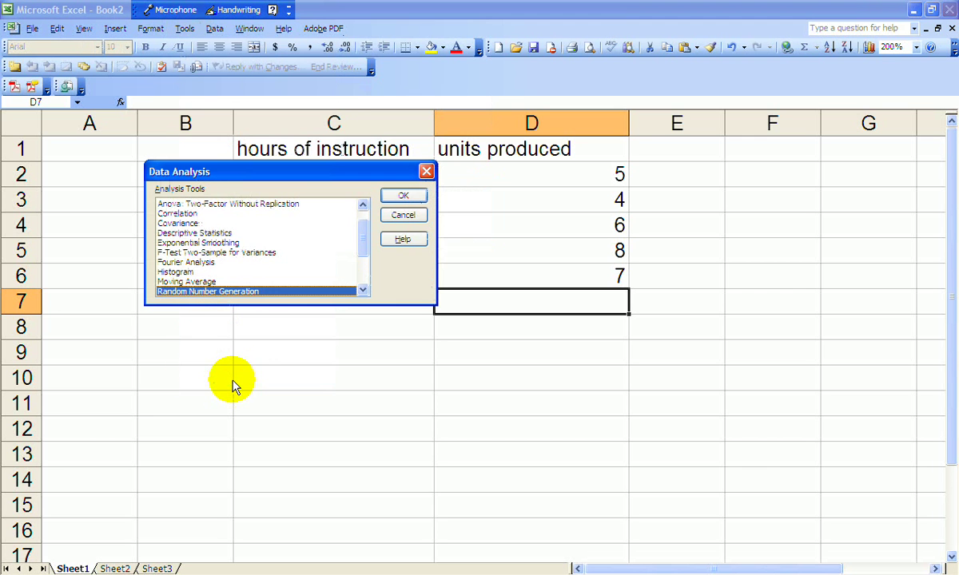
double_click(361, 292)
double_click(362, 291)
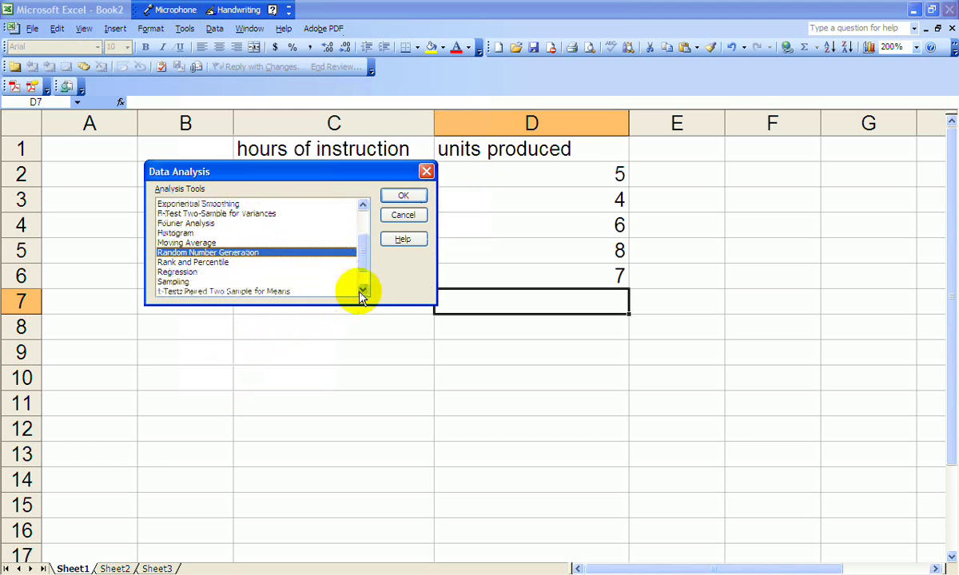
click(186, 273)
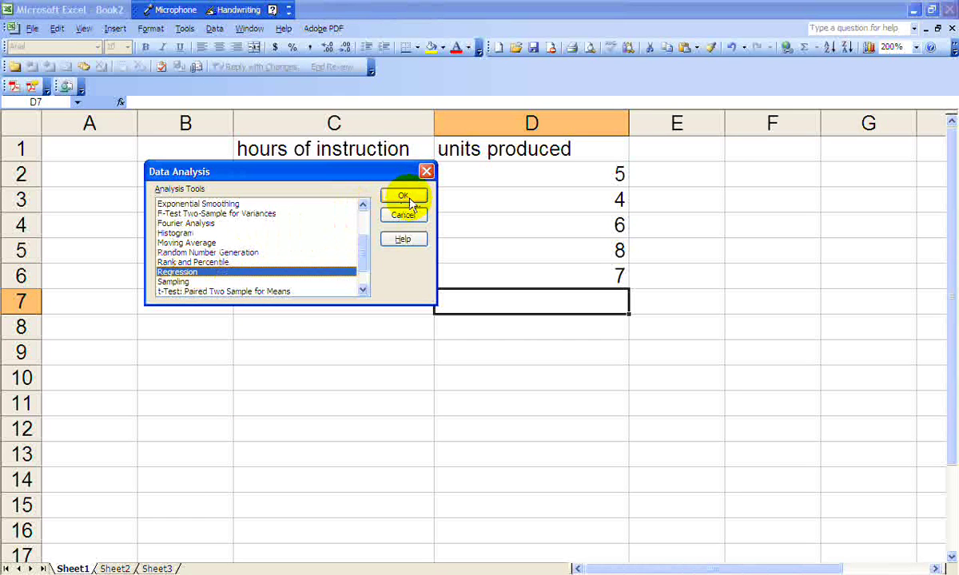
Set the regression Input Y range to D2:D6 and Input X range to C2:C6.
click(406, 198)
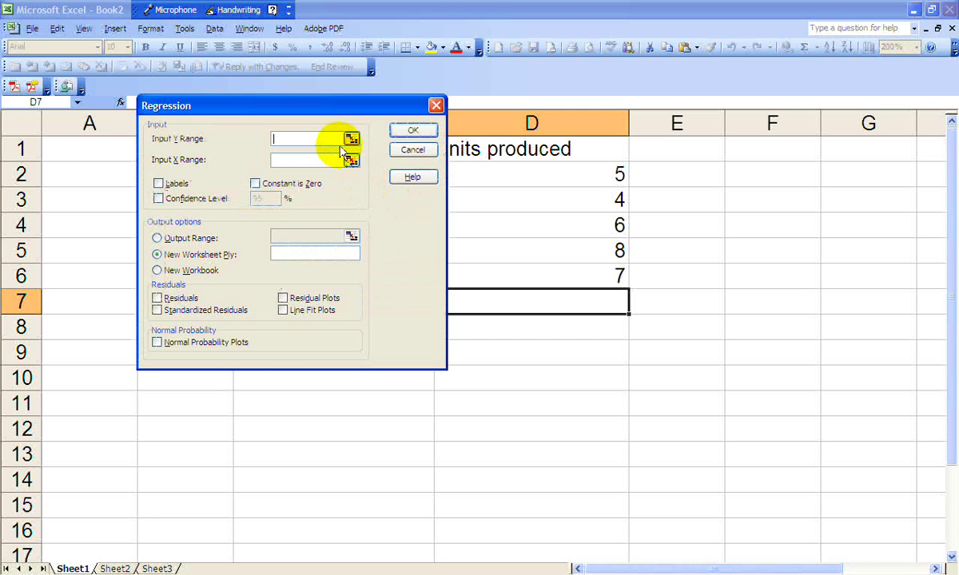
drag(318, 105, 546, 321)
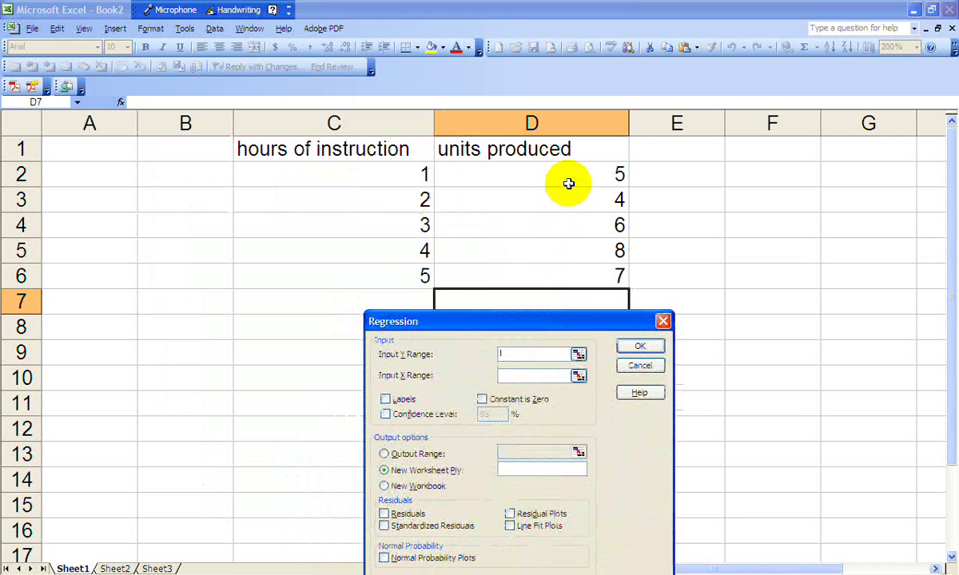
drag(568, 183, 578, 266)
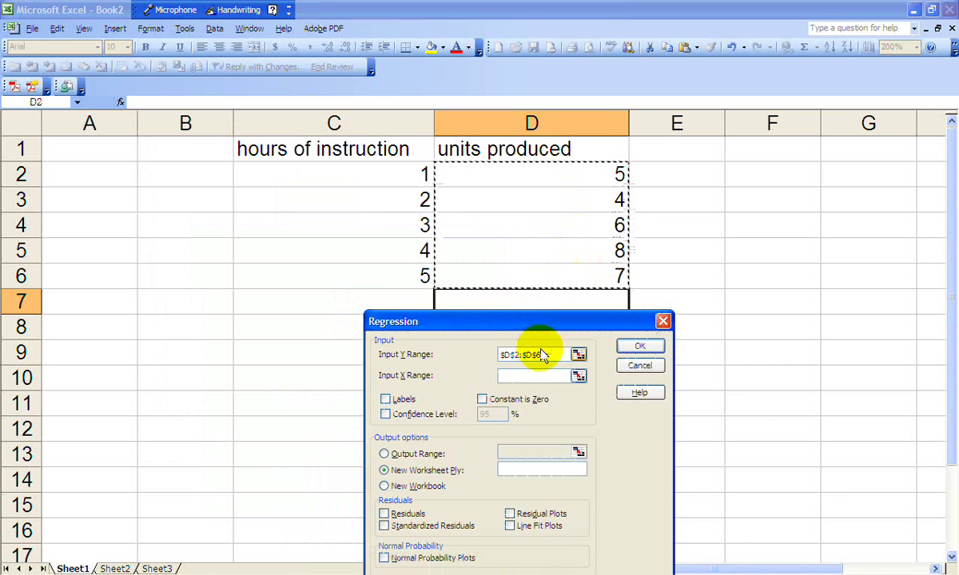
click(531, 374)
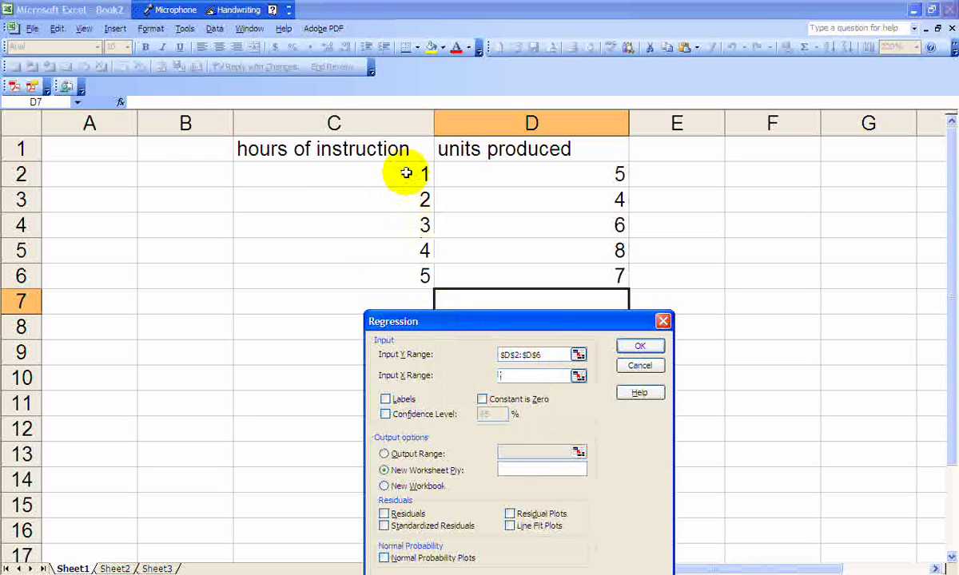
mouse_move(398, 173)
mouse_down()
mouse_move(414, 218)
mouse_move(412, 285)
mouse_up()
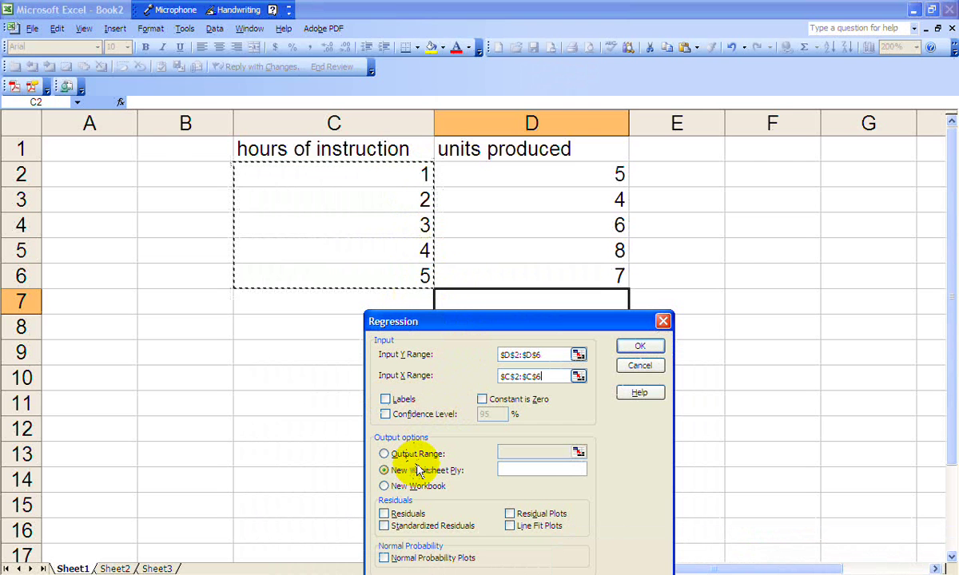
Include Residuals, Residual Plots and Line Fit Plots, and run the regression to a new sheet.
click(385, 514)
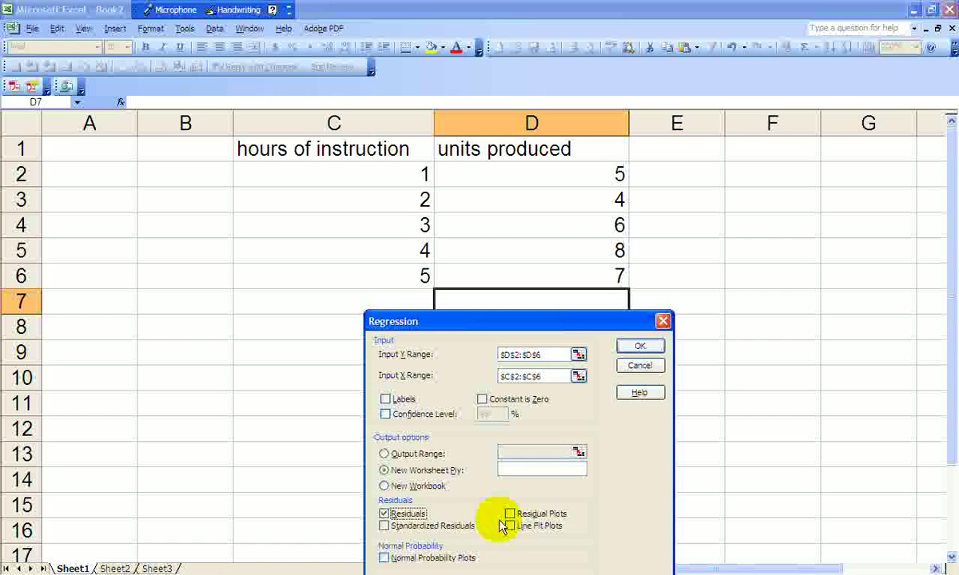
click(510, 514)
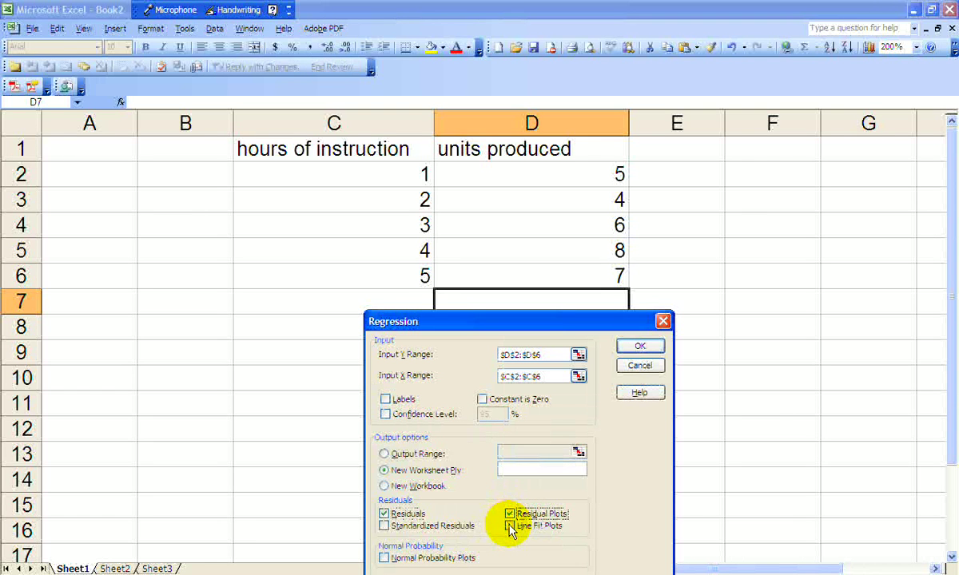
click(511, 526)
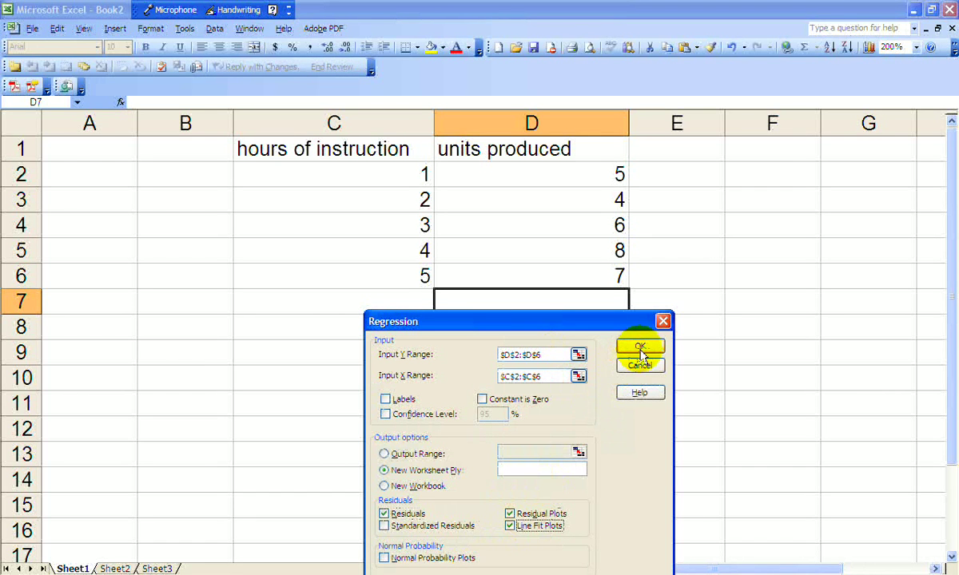
click(641, 350)
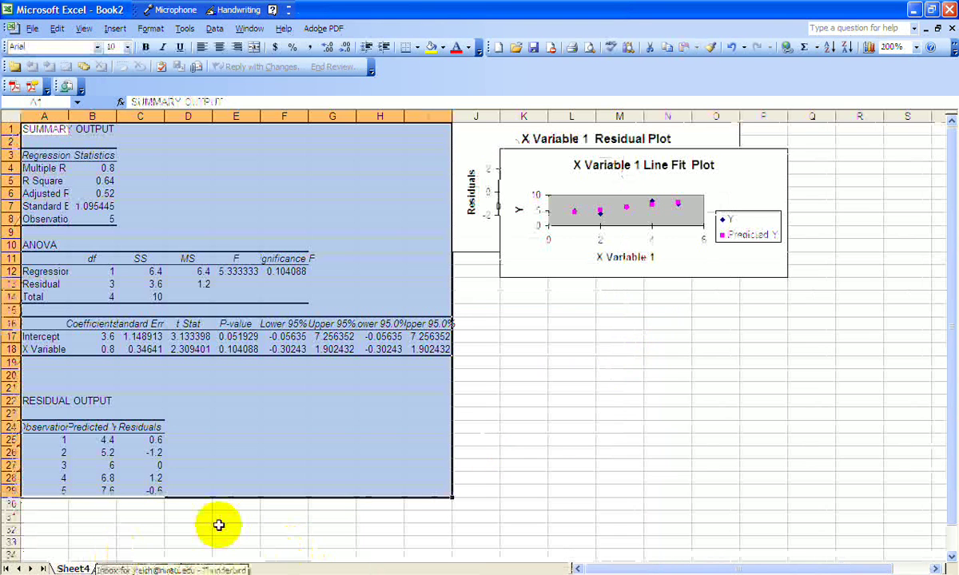
Drag the Line Fit Plot chart down and right, clear of the Residual Plot.
click(529, 453)
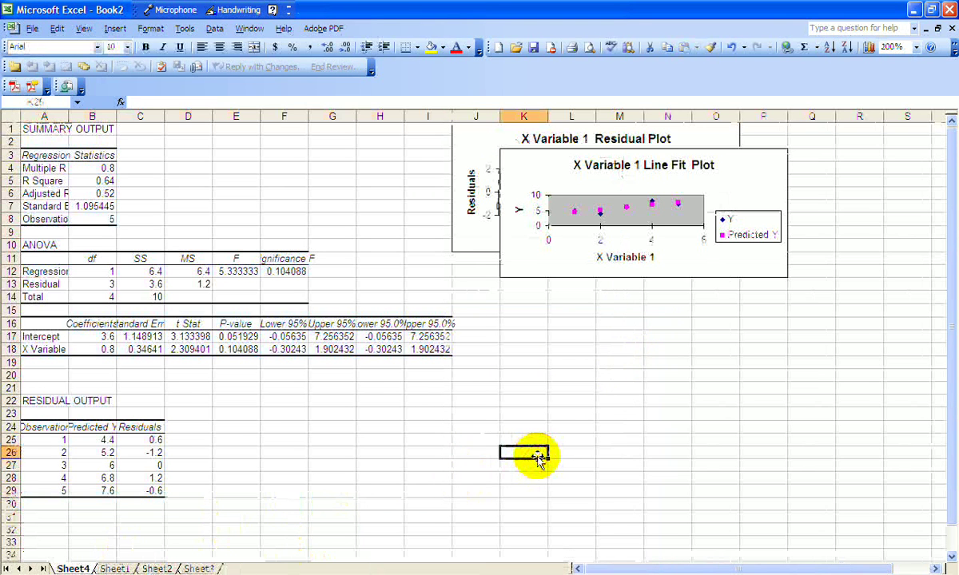
click(657, 172)
drag(657, 172, 664, 185)
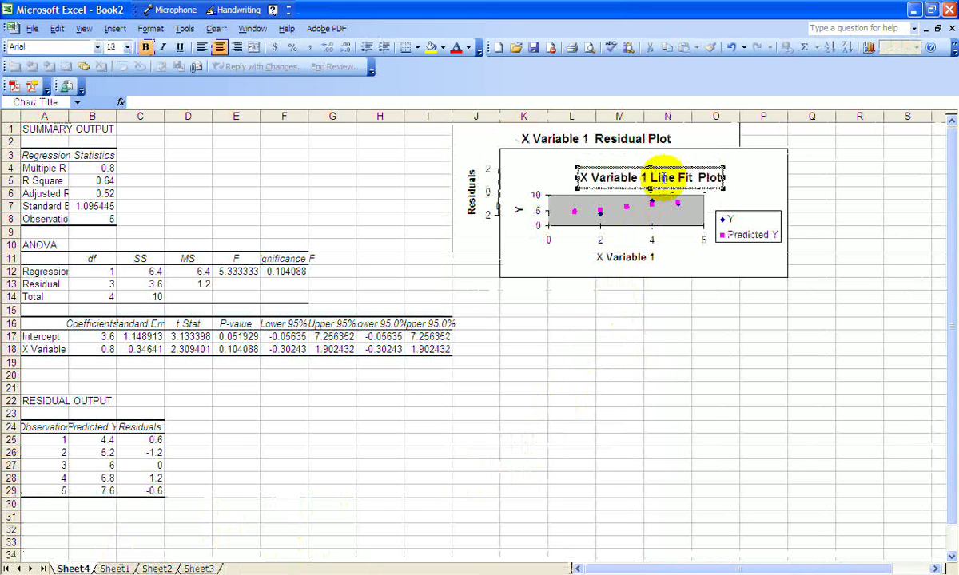
drag(535, 171, 597, 296)
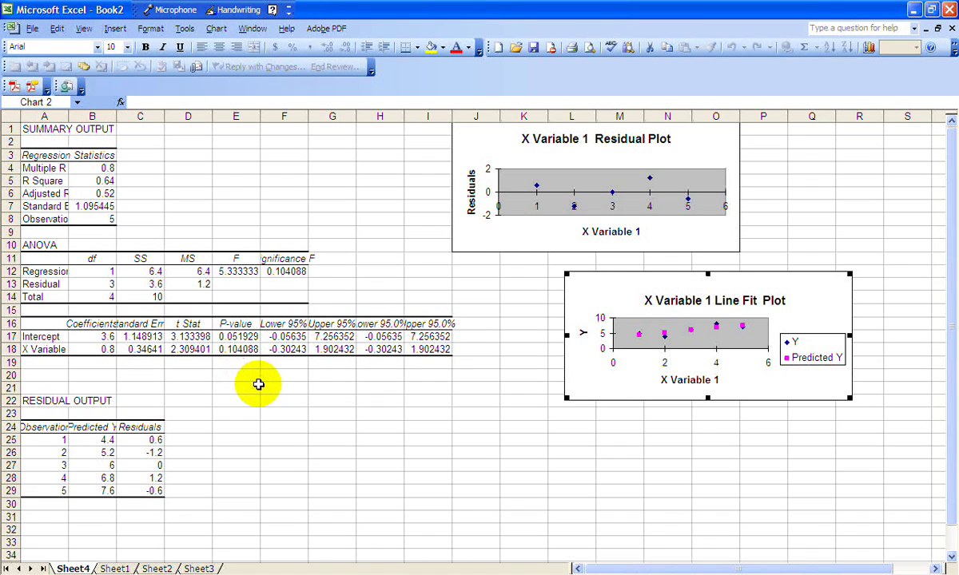
Copy the Sheet1 data in C2:D6 and paste it into C7:D11.
click(114, 568)
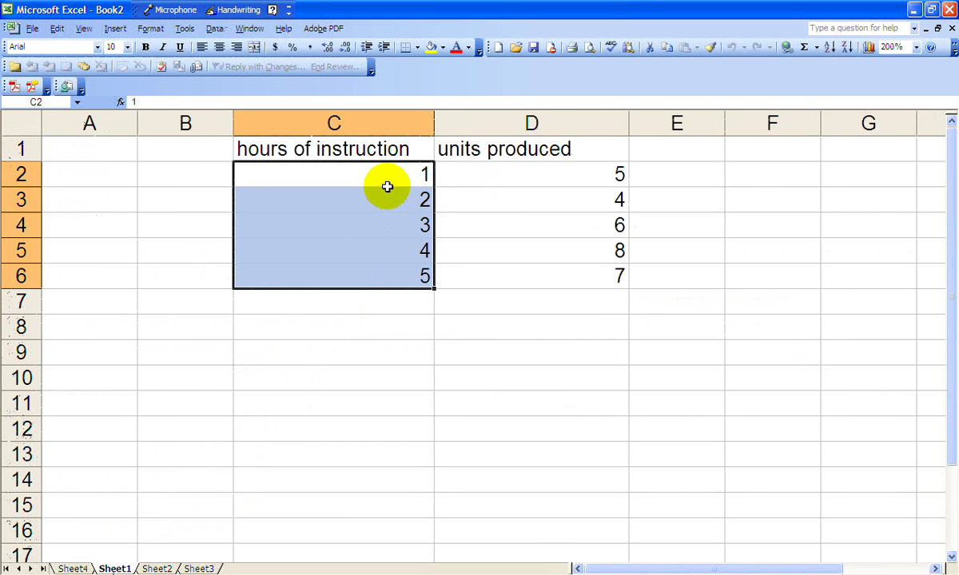
click(412, 175)
drag(415, 176, 530, 276)
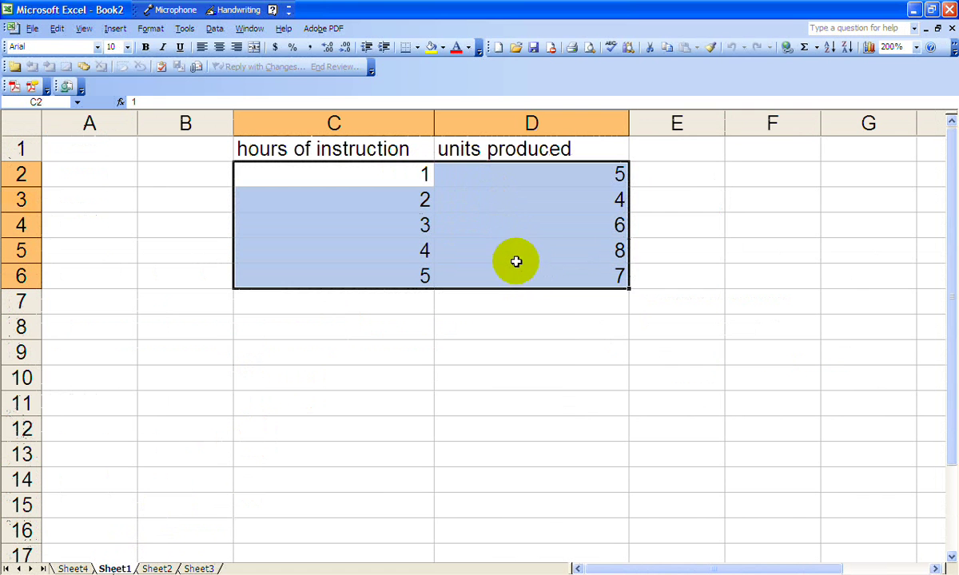
right_click(490, 246)
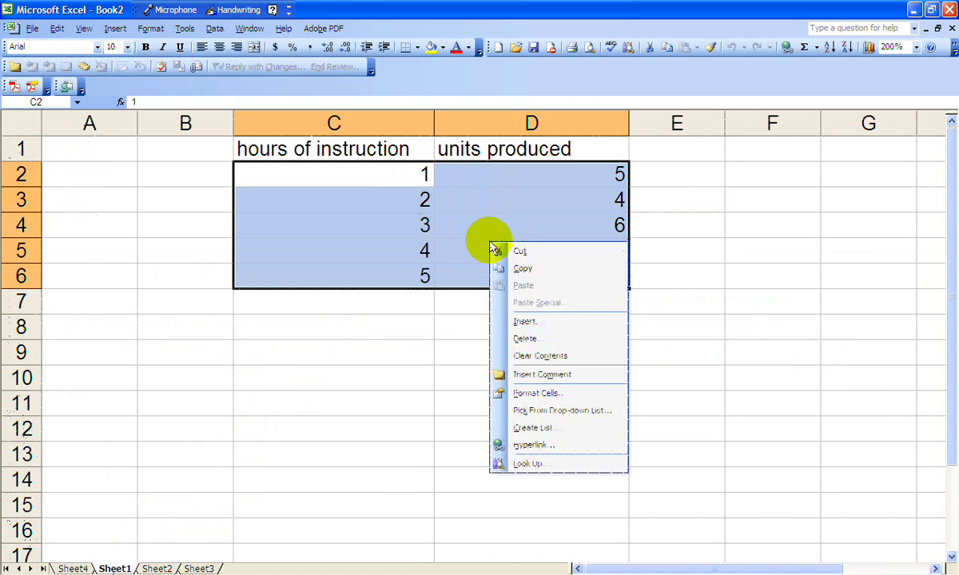
click(524, 269)
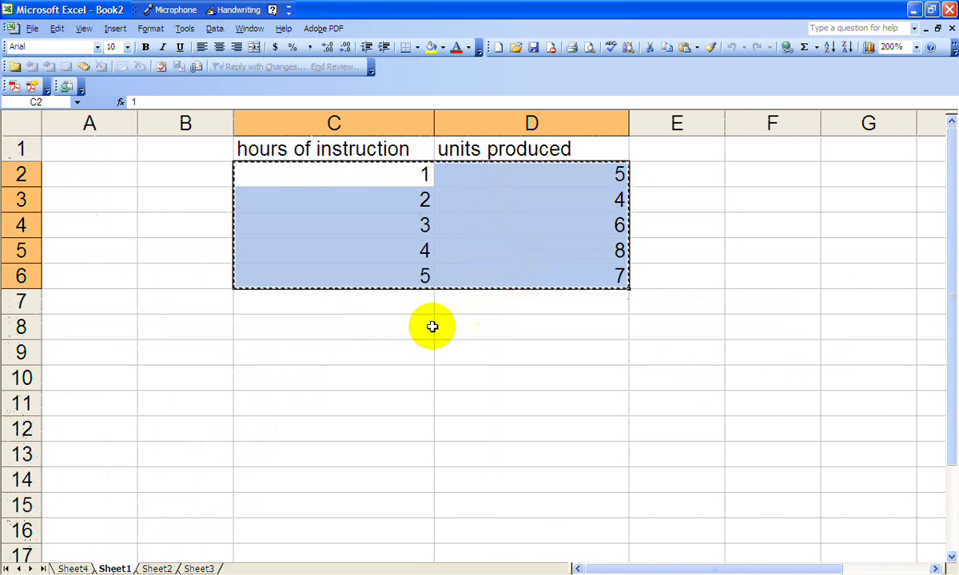
right_click(344, 297)
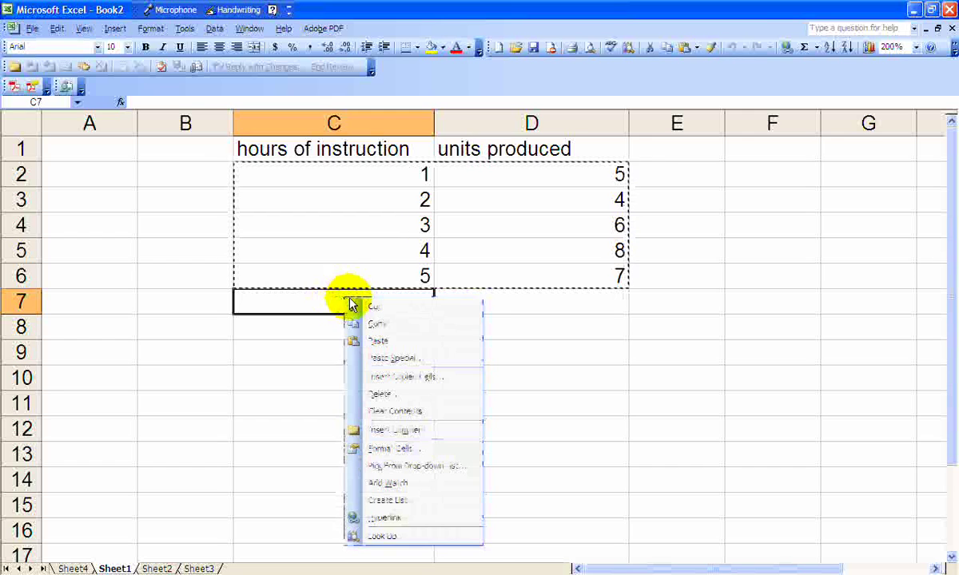
click(383, 339)
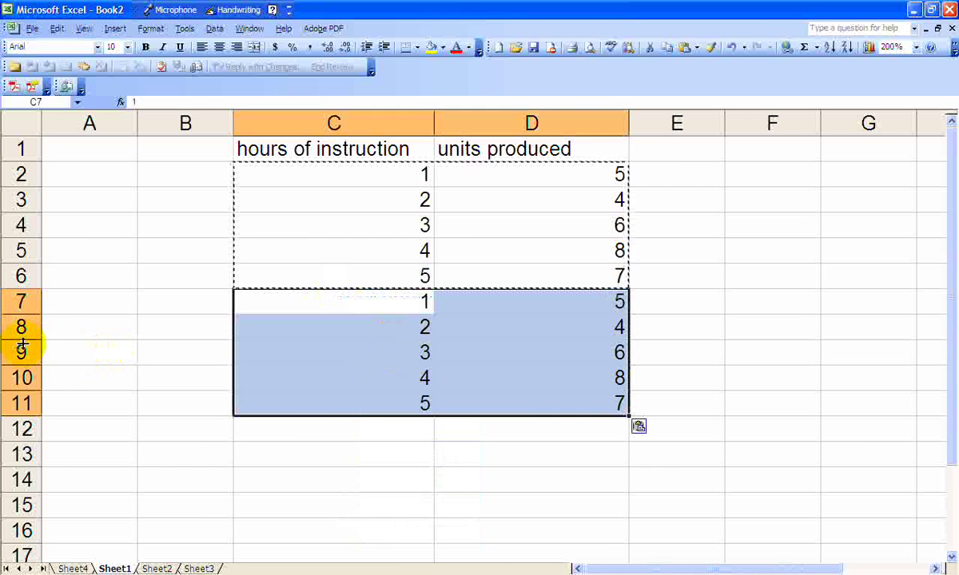
click(77, 320)
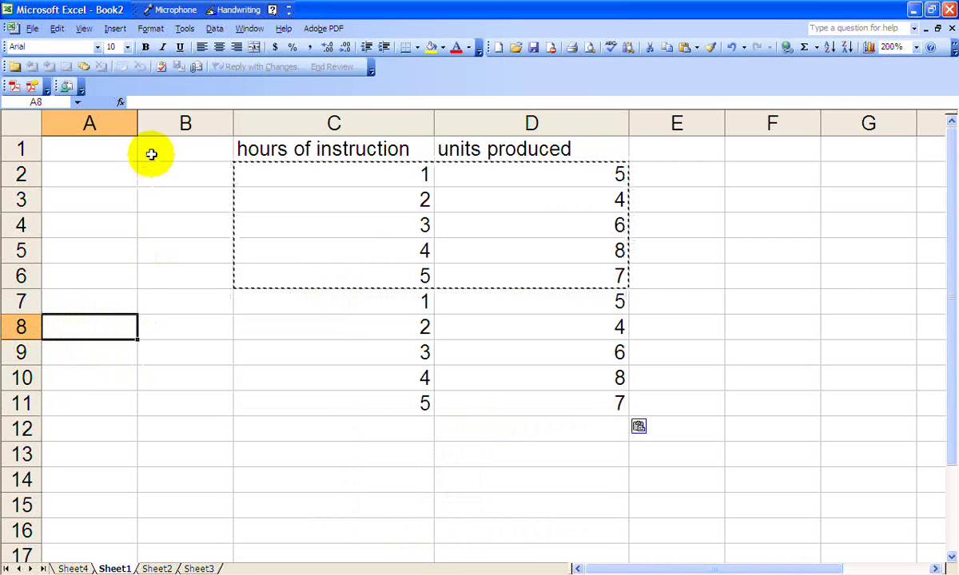
Open the Regression tool again and set the Input Y range to D2:D11.
click(184, 31)
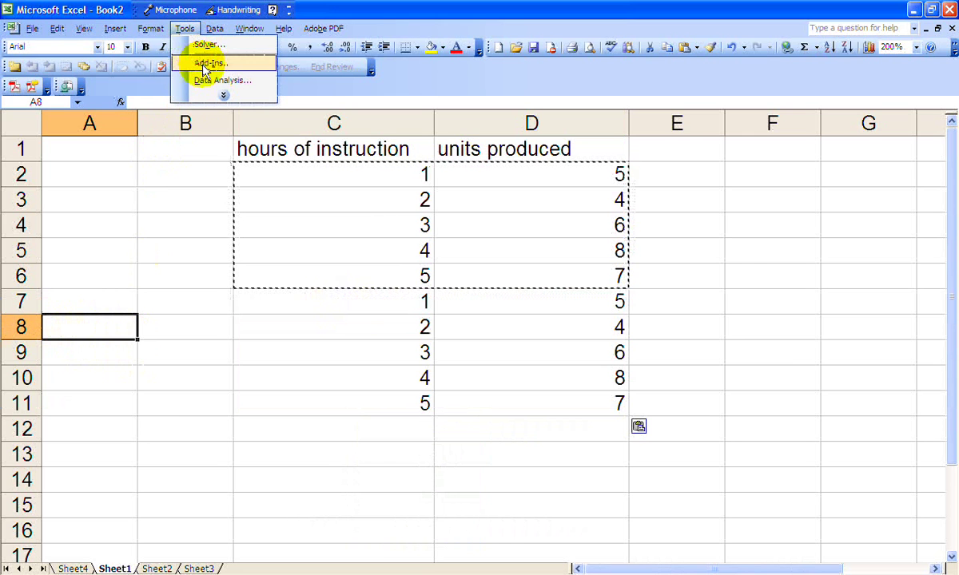
click(217, 87)
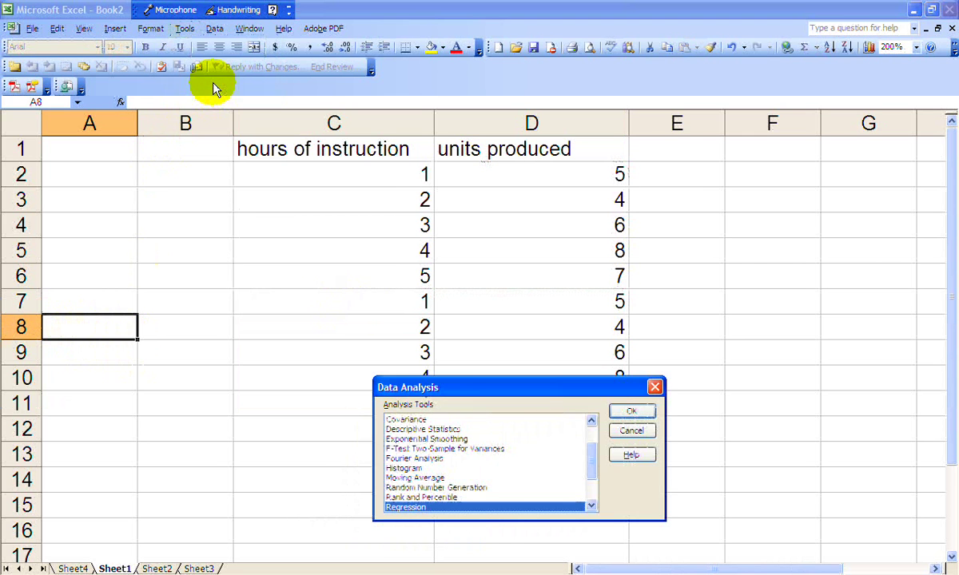
click(632, 410)
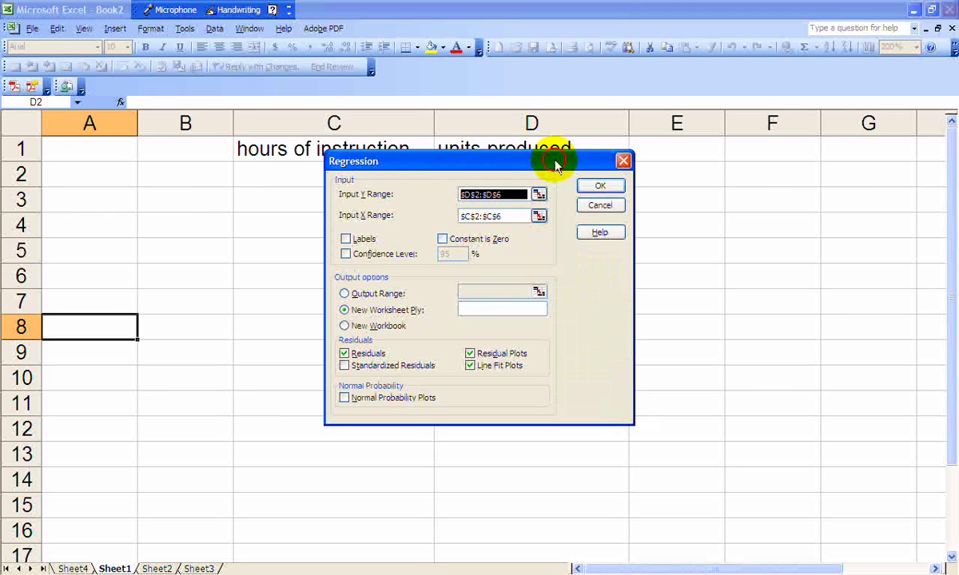
drag(555, 164, 786, 416)
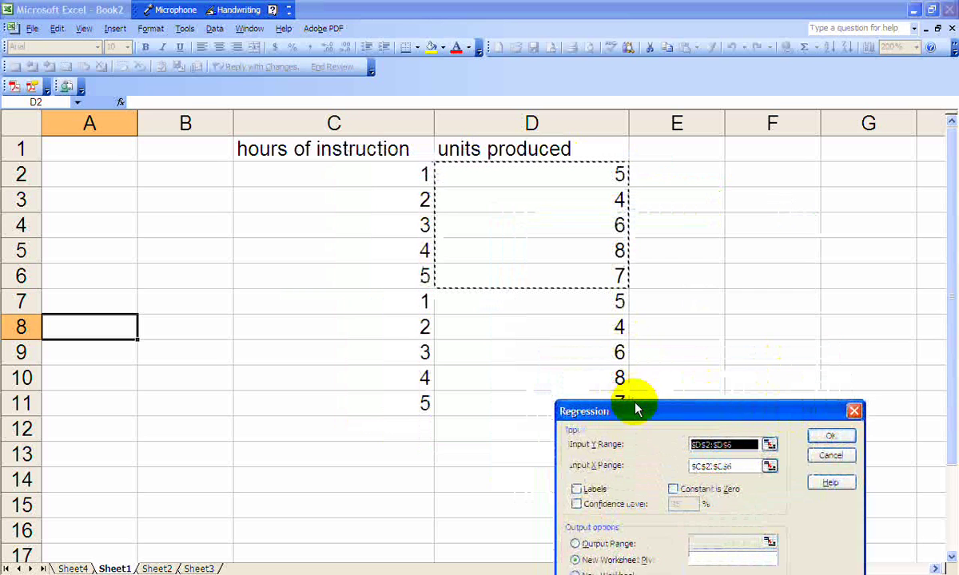
drag(641, 399, 643, 434)
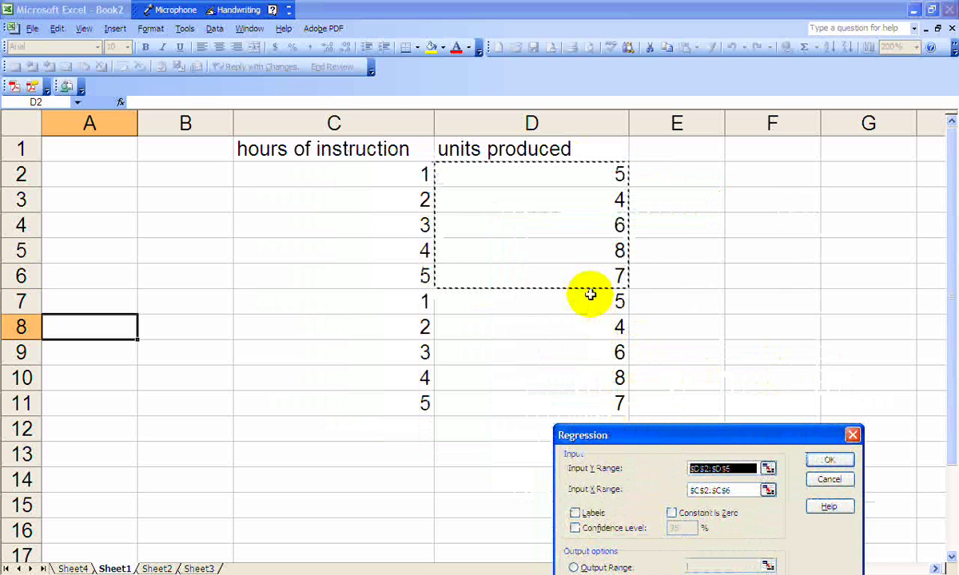
drag(578, 180, 606, 411)
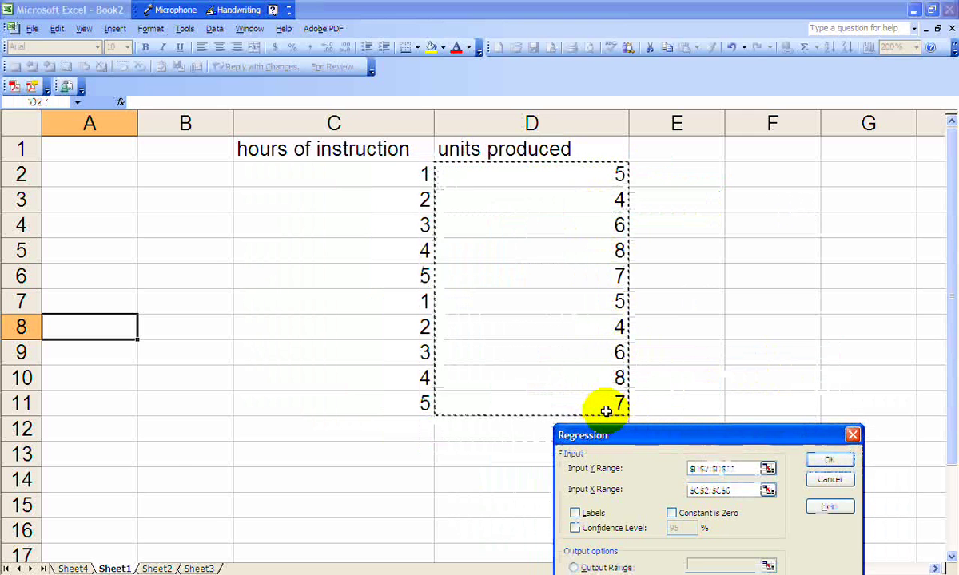
Replace the Input X range with C2:C11 and run the regression.
click(741, 490)
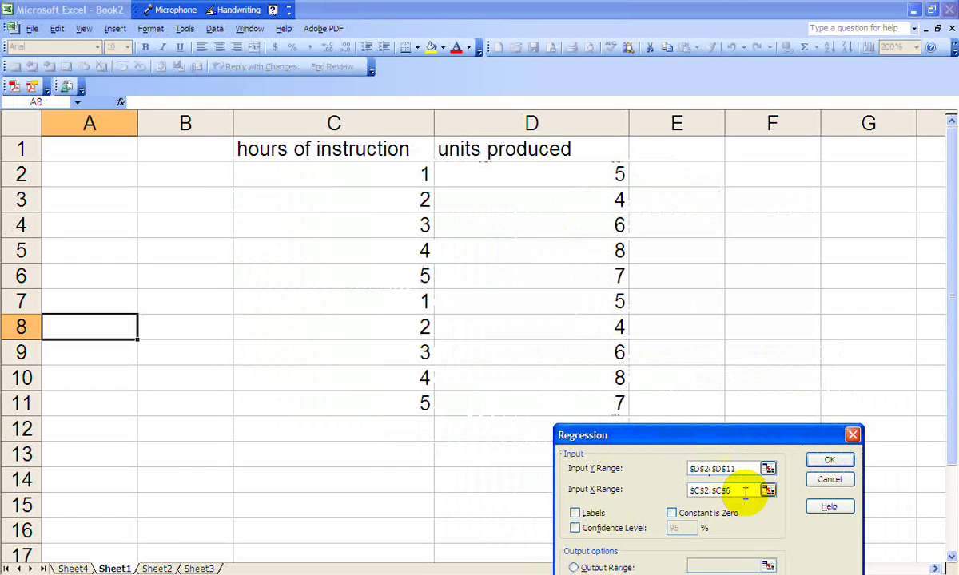
key(BackSpace)
key(BackSpace)
key(BackSpace)
key(BackSpace)
key(BackSpace)
key(BackSpace)
key(BackSpace)
key(BackSpace)
key(BackSpace)
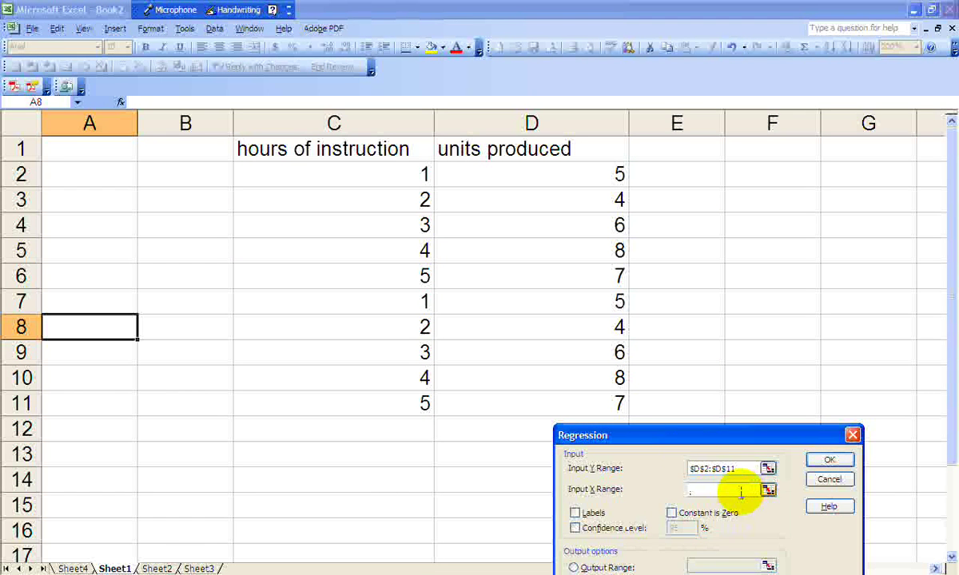
click(387, 175)
drag(387, 175, 420, 401)
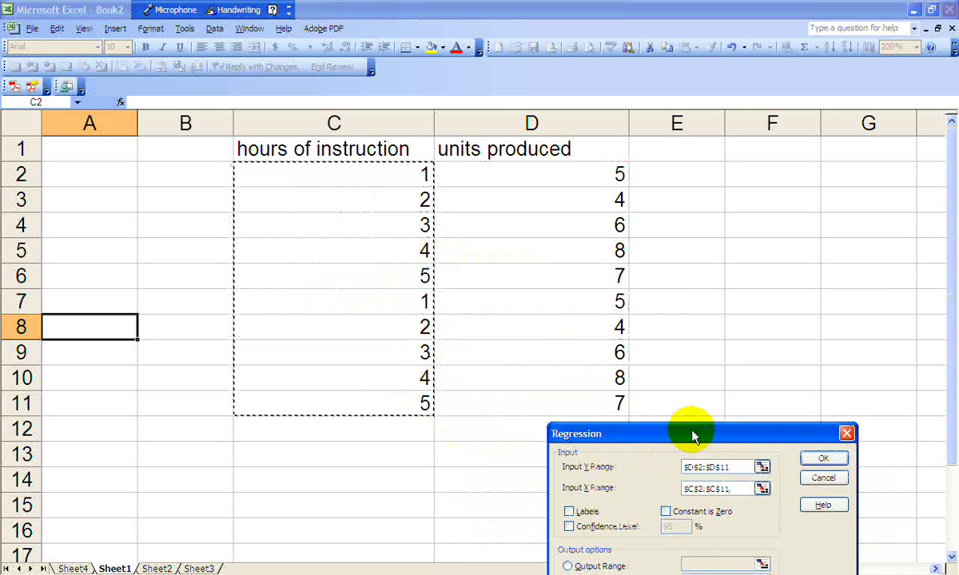
drag(692, 436, 653, 307)
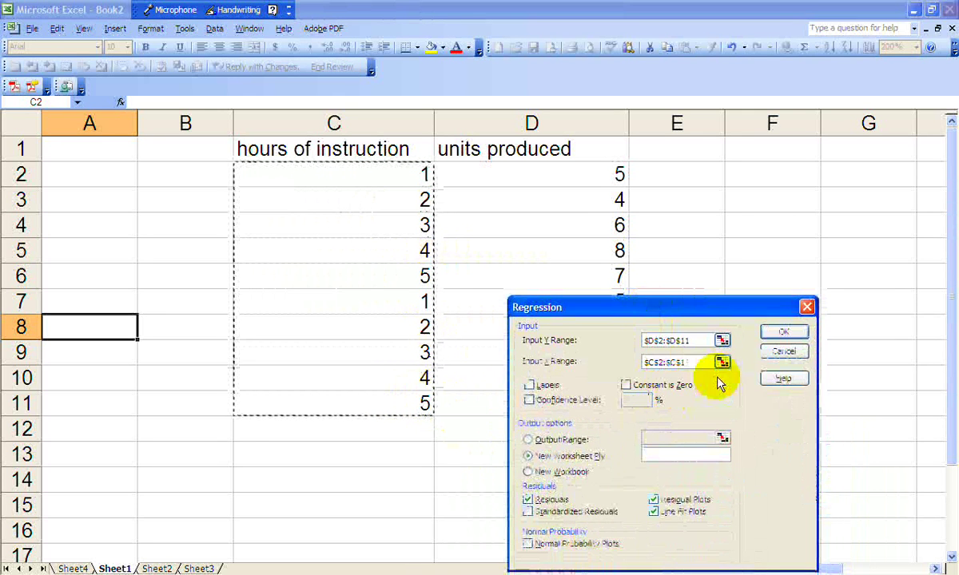
click(784, 330)
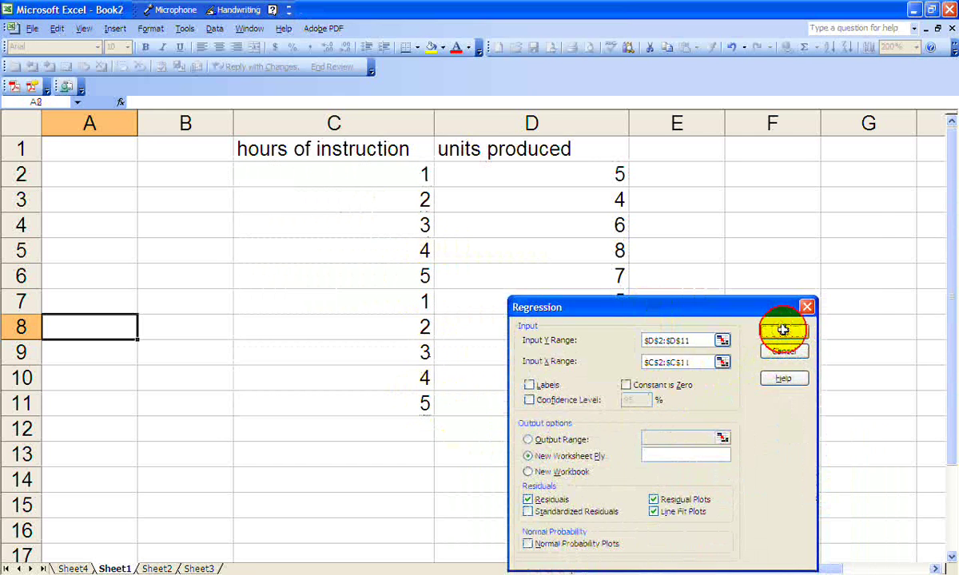
click(696, 452)
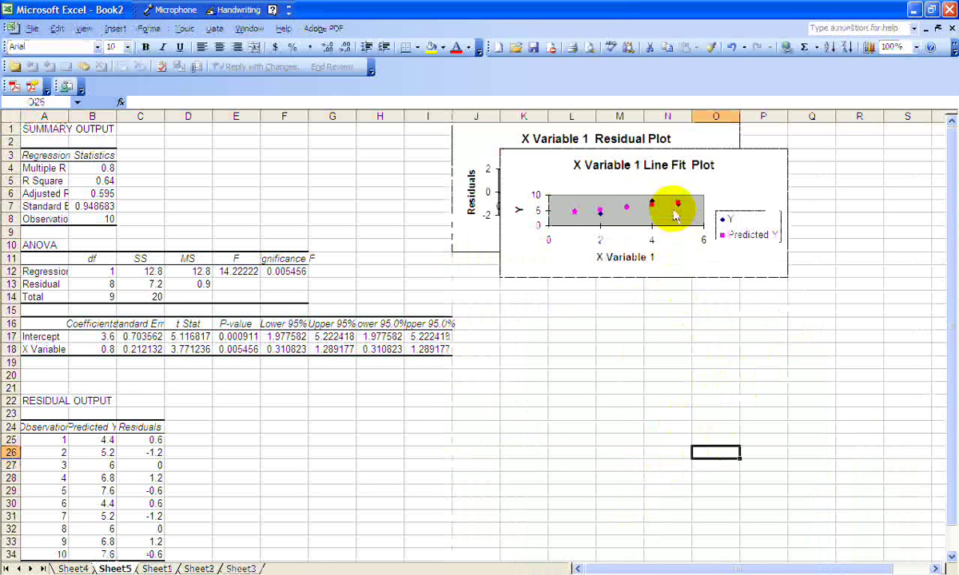
Drag the Sheet5 Line Fit Plot chart down below the Residual Plot.
drag(640, 168, 657, 190)
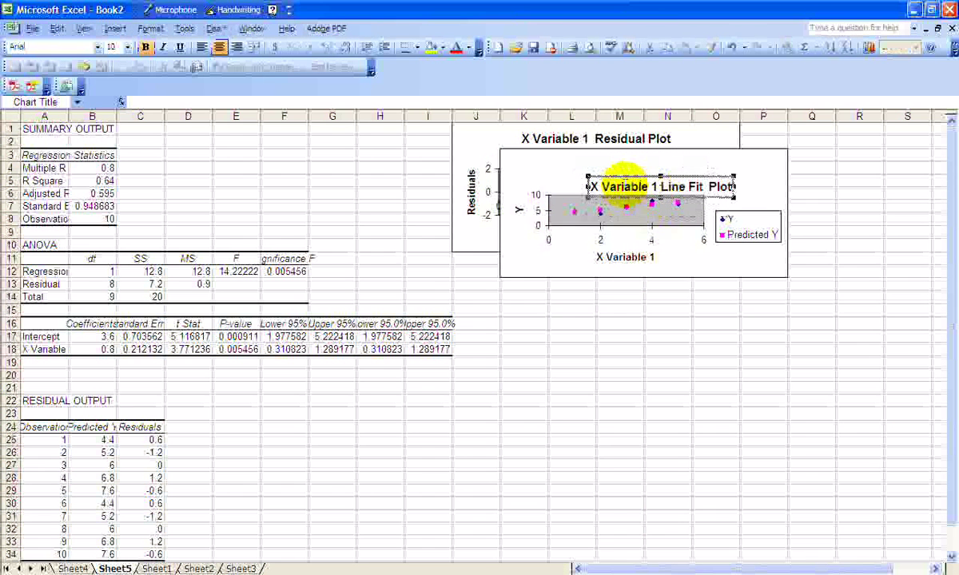
drag(557, 172, 596, 347)
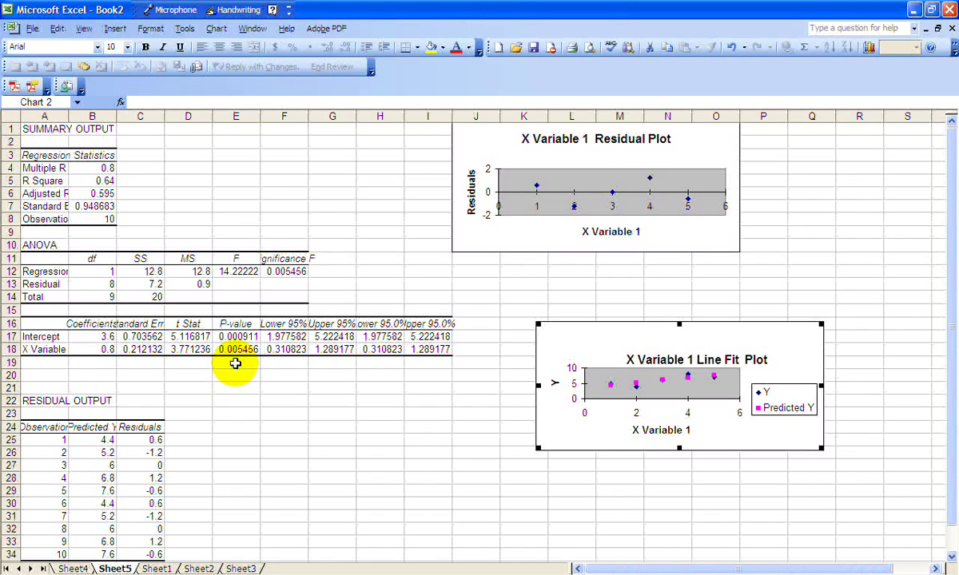
On Sheet1, add an 'age' heading in B1 and ages 33, 22, 33, 23, 18 in B2:B6.
click(158, 568)
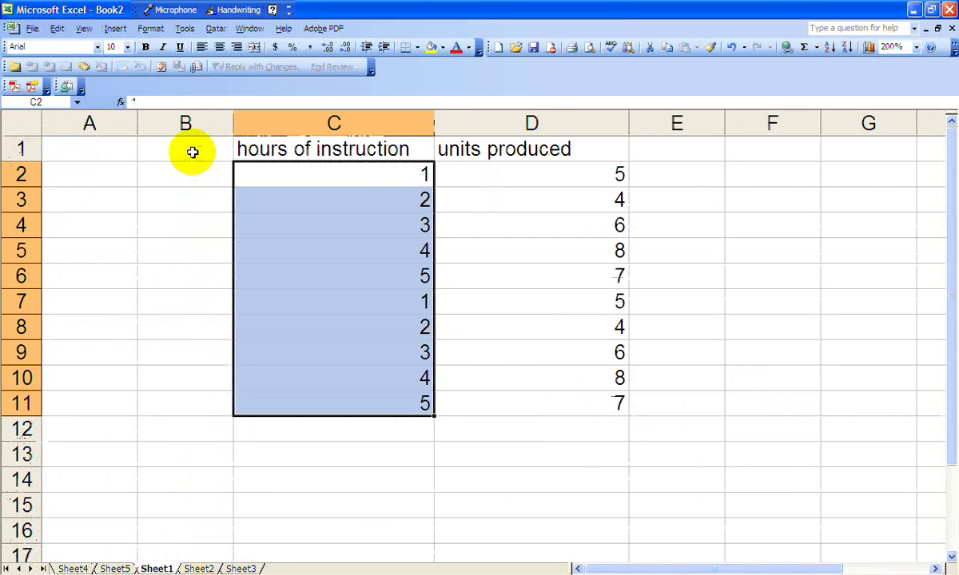
click(193, 152)
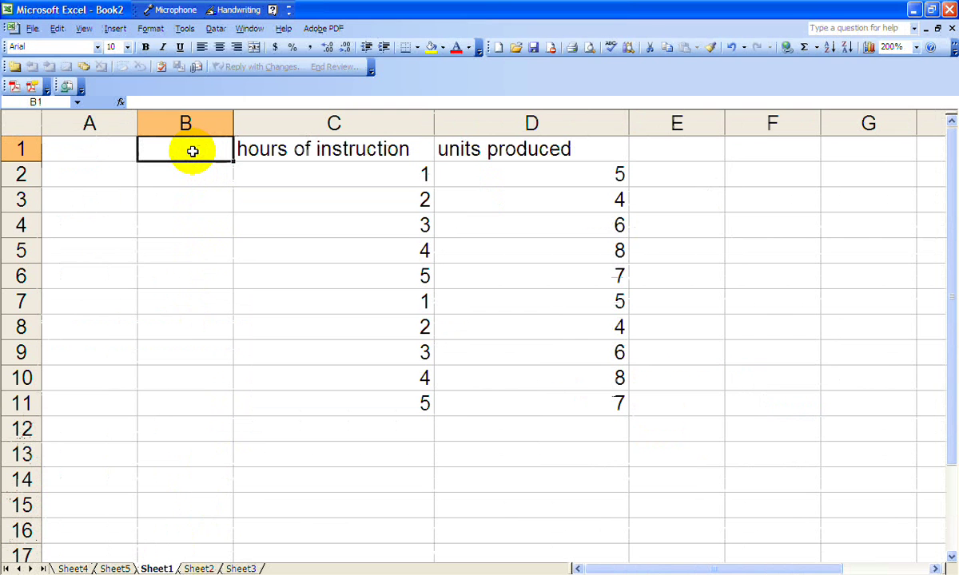
text(age)
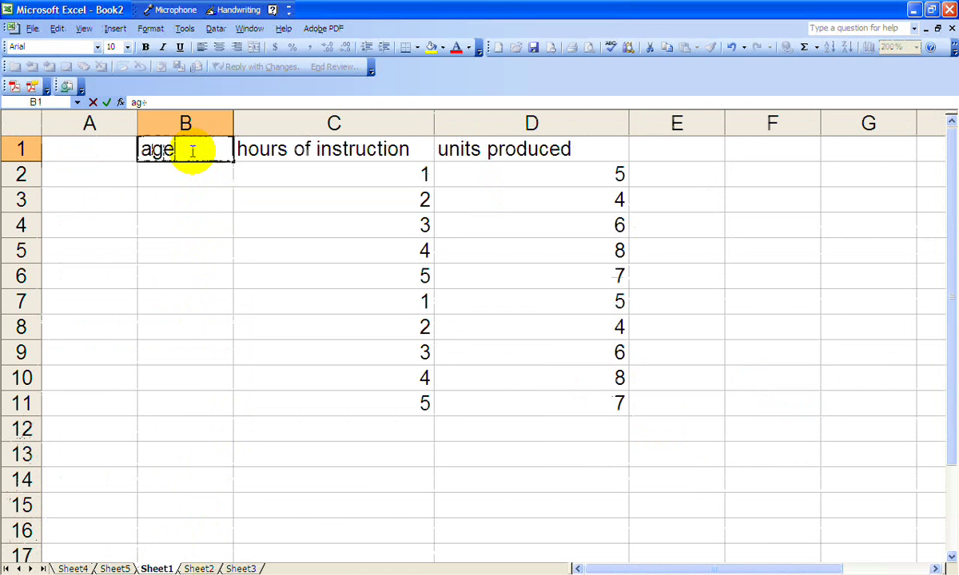
click(184, 174)
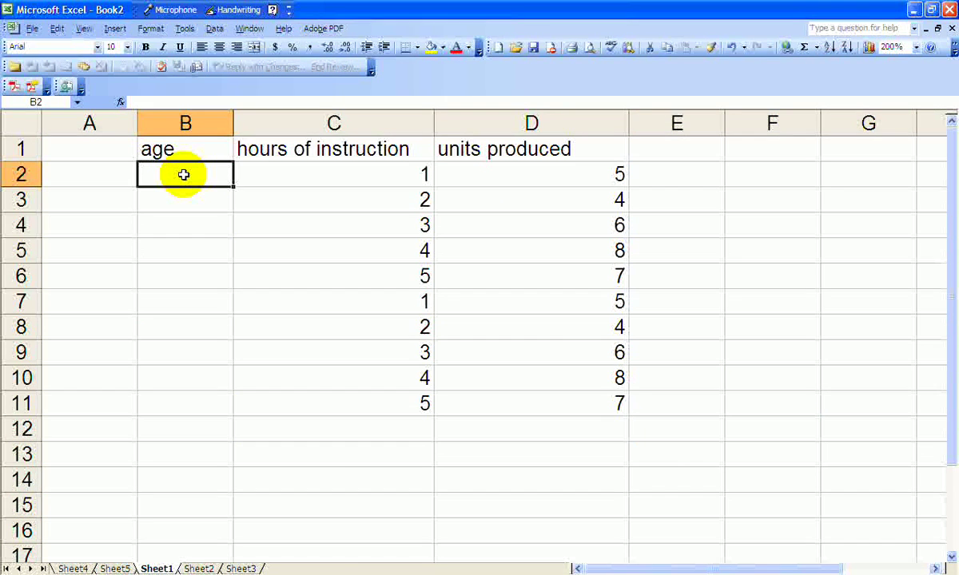
text(33)
key(Return)
text(22)
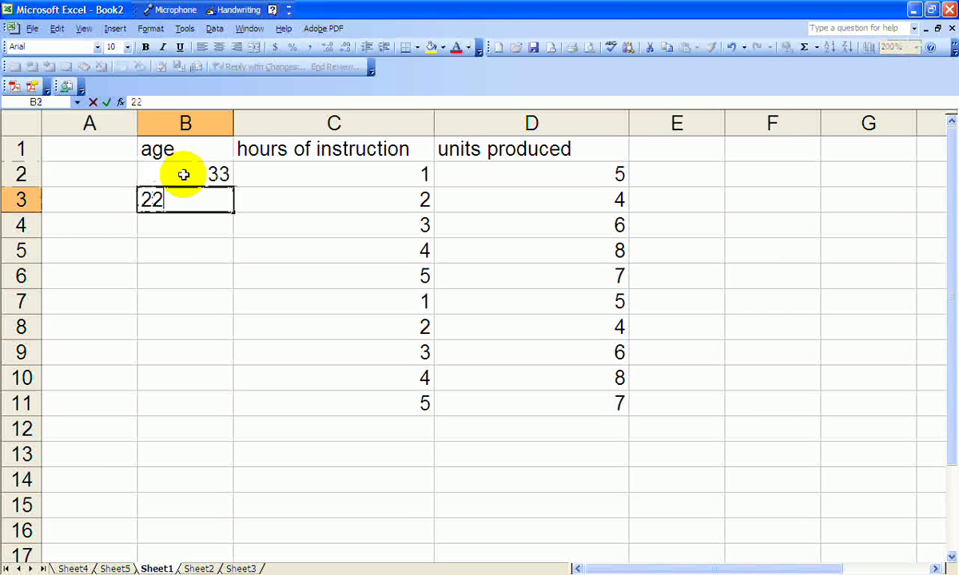
key(Return)
text(33)
key(Return)
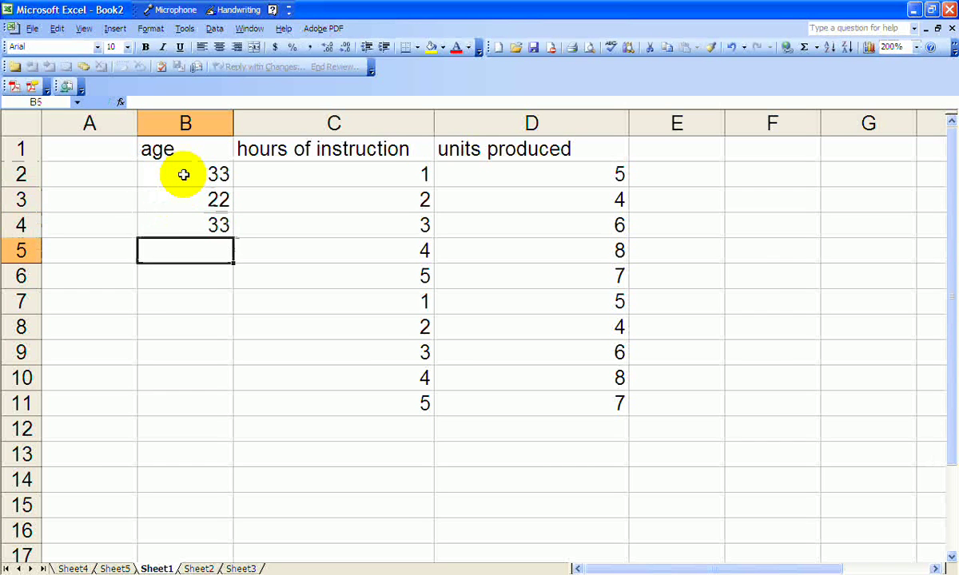
text(23)
key(Return)
text(1)
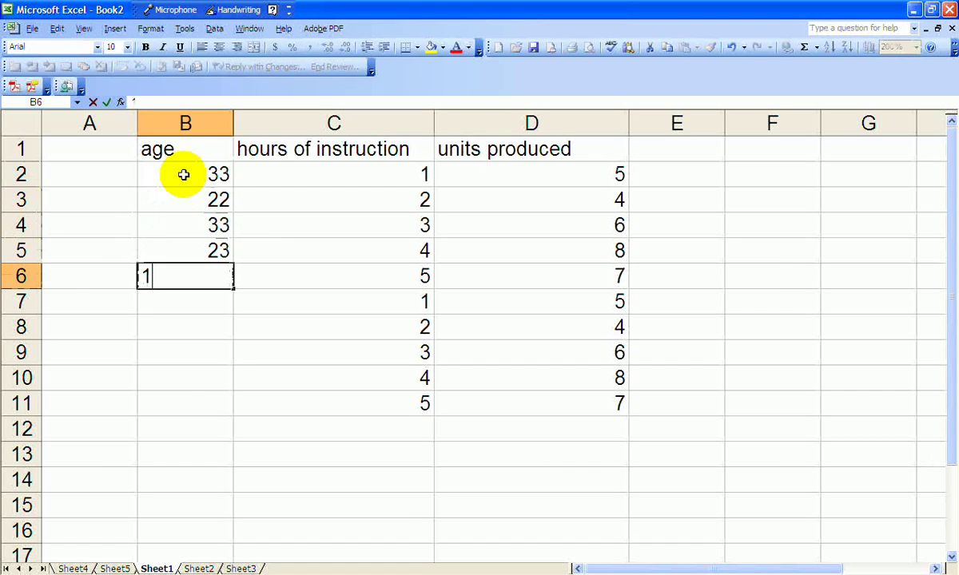
text(8)
key(Return)
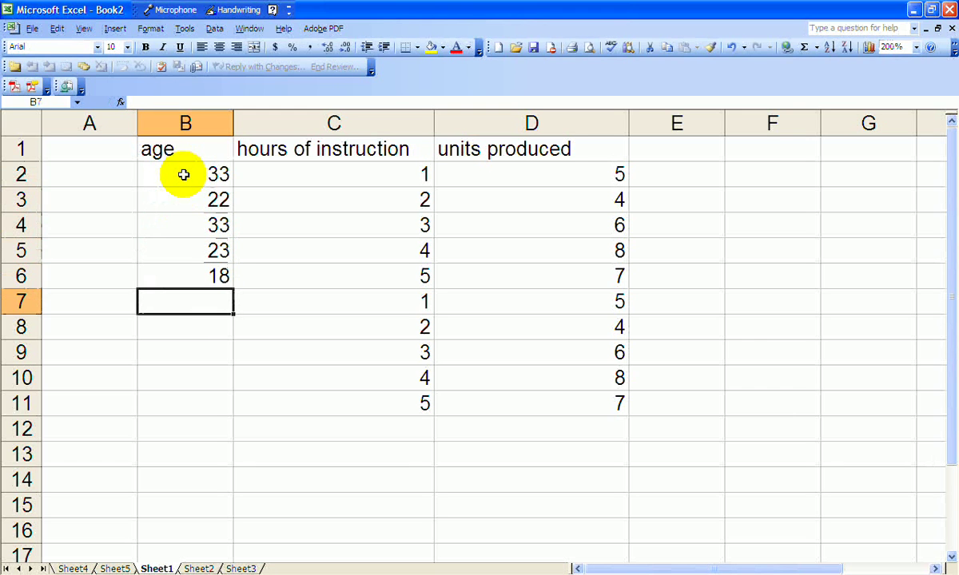
Enter ages 33, 46, 57, 55, 18 in B7:B11.
text(33)
key(Return)
text(4)
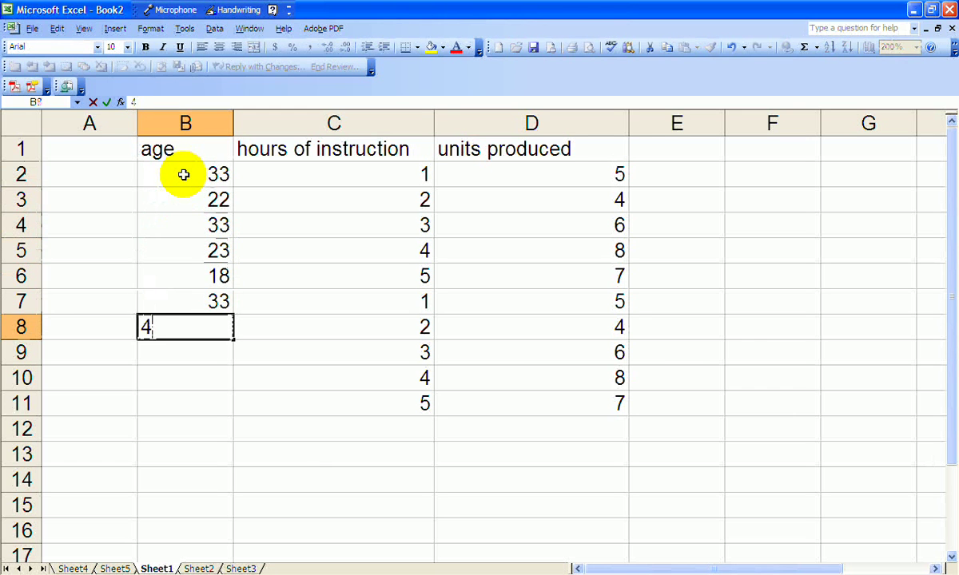
text(6)
key(Return)
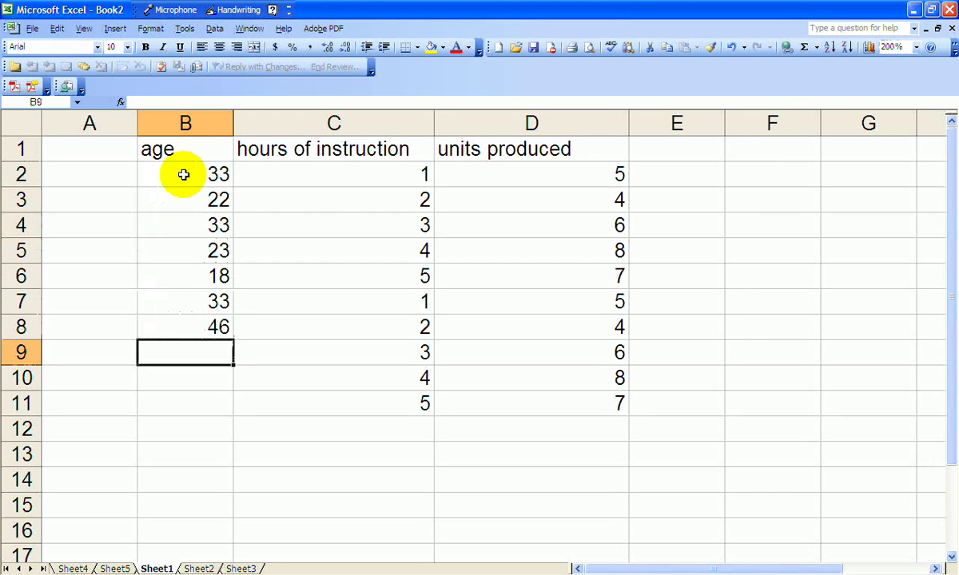
text(57)
key(Return)
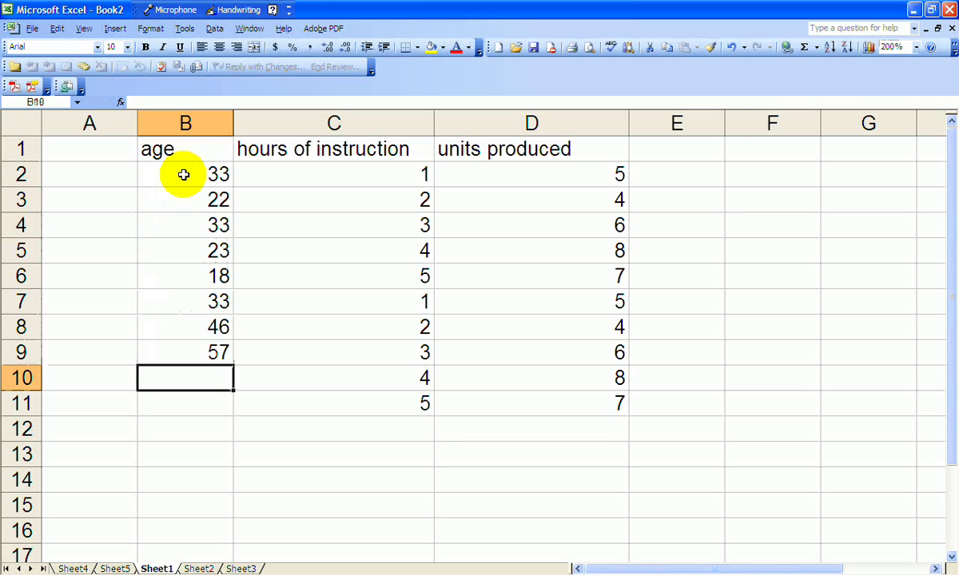
text(55)
key(Return)
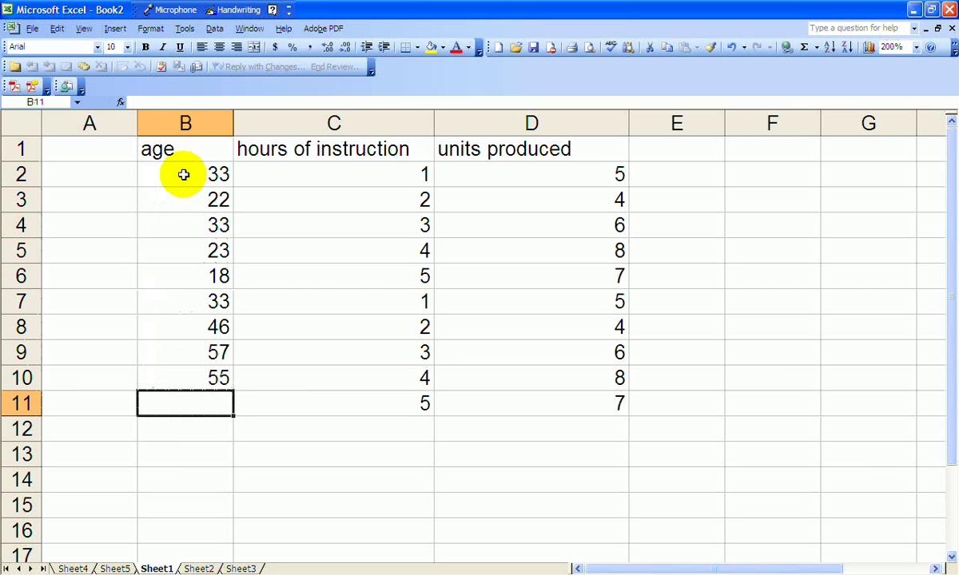
text(1)
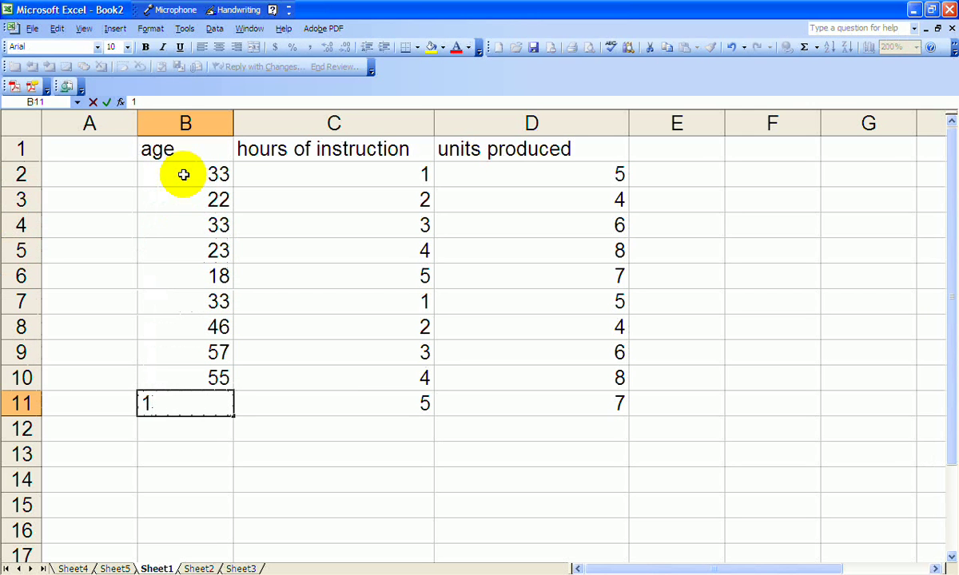
text(8)
key(Return)
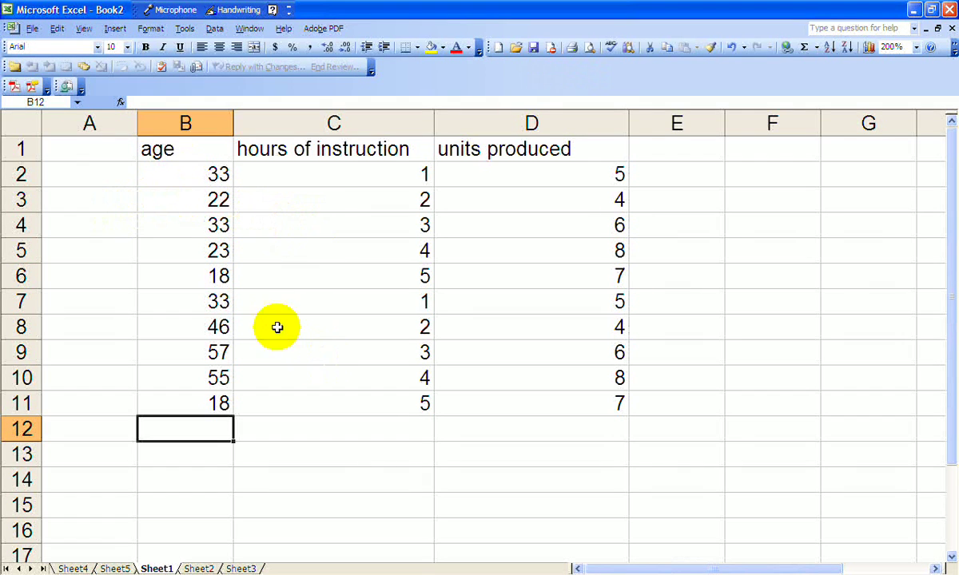
Rerun Regression with Input X range B2:C11 covering age and hours of instruction.
click(186, 31)
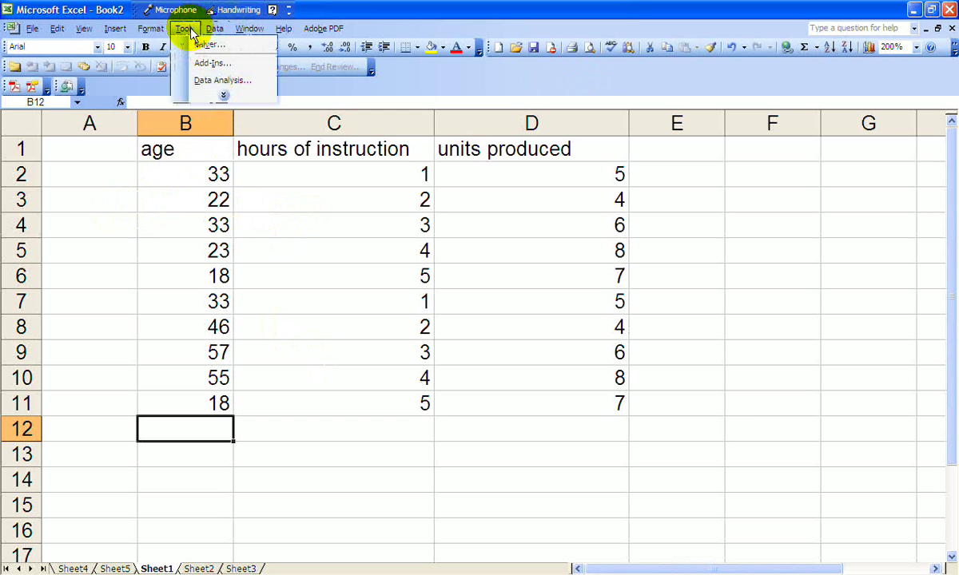
click(212, 82)
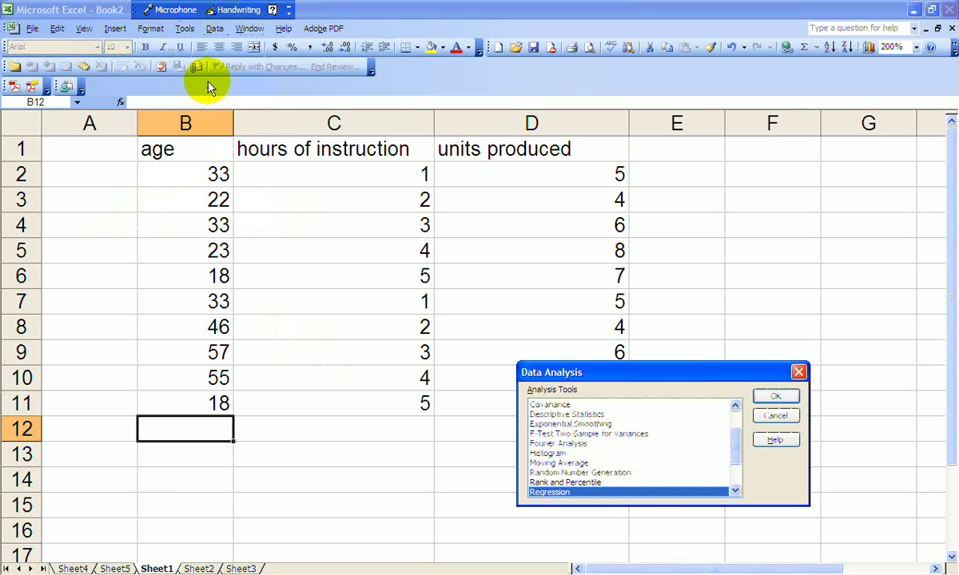
click(774, 394)
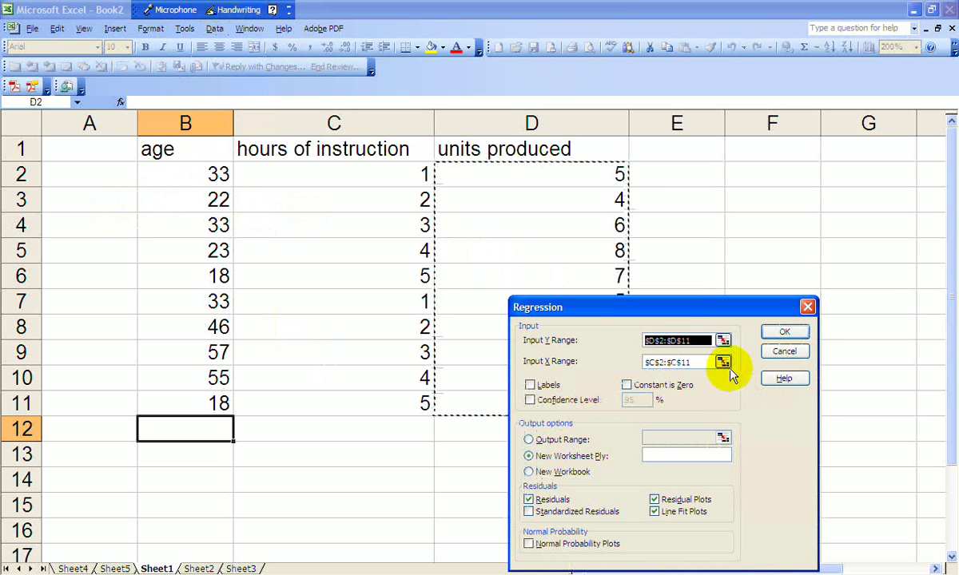
click(723, 362)
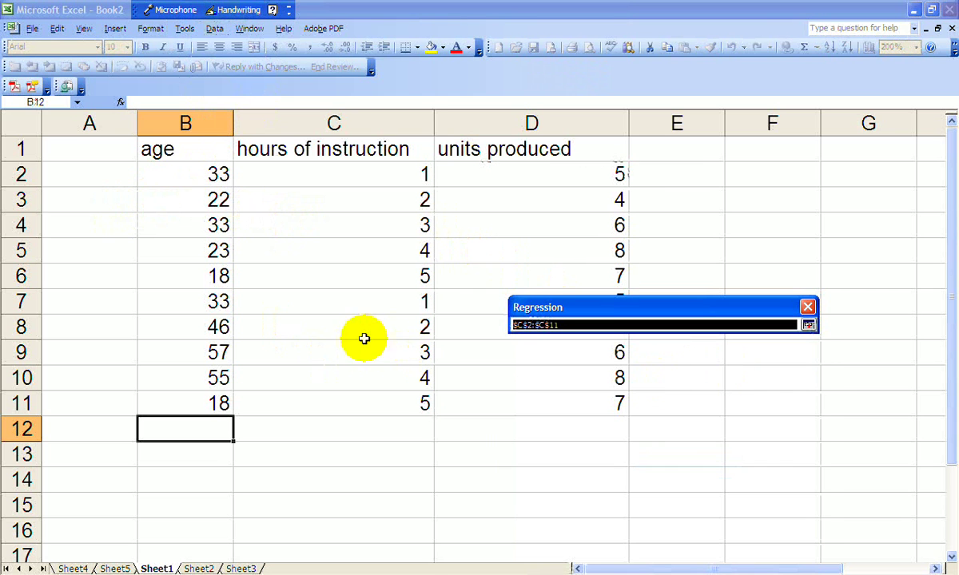
drag(210, 175, 398, 401)
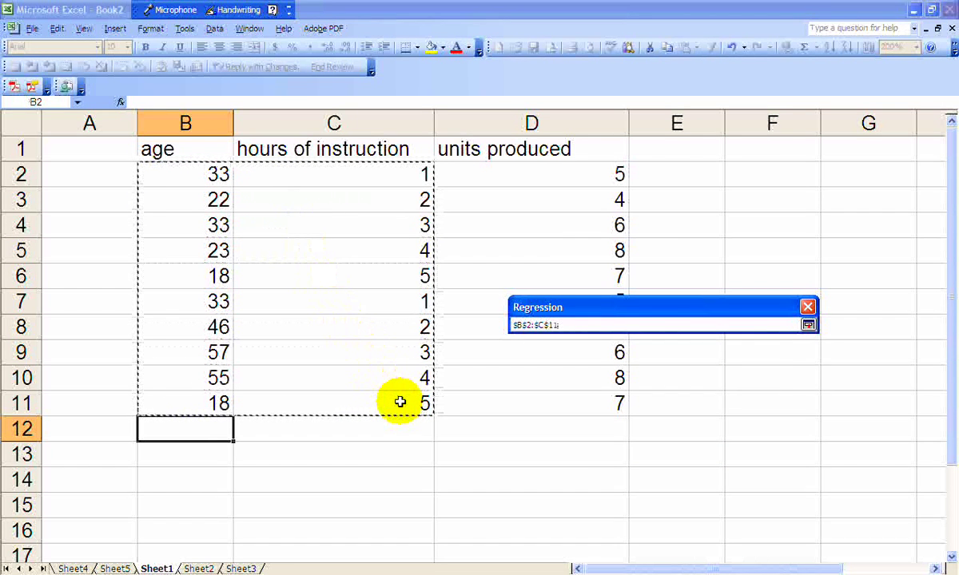
key(Return)
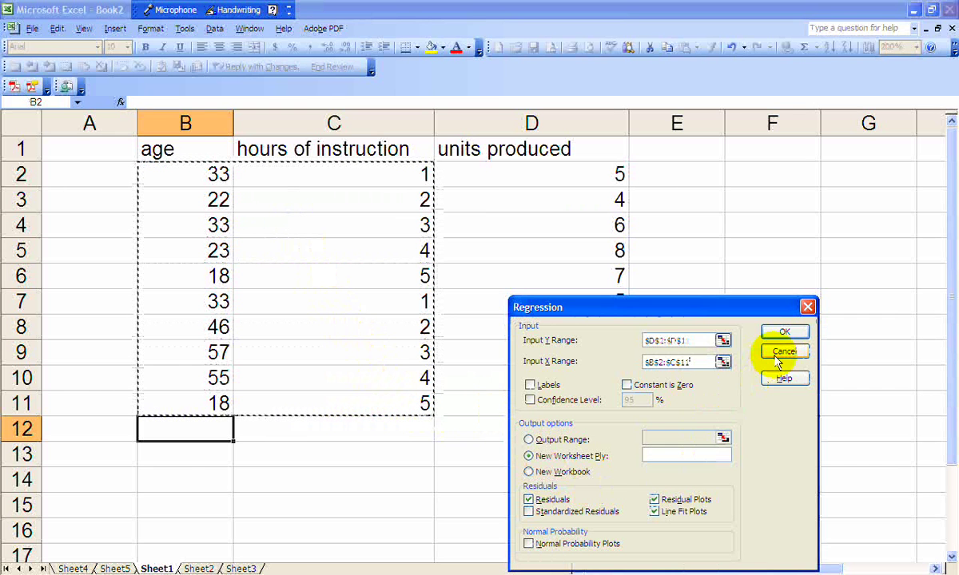
click(789, 330)
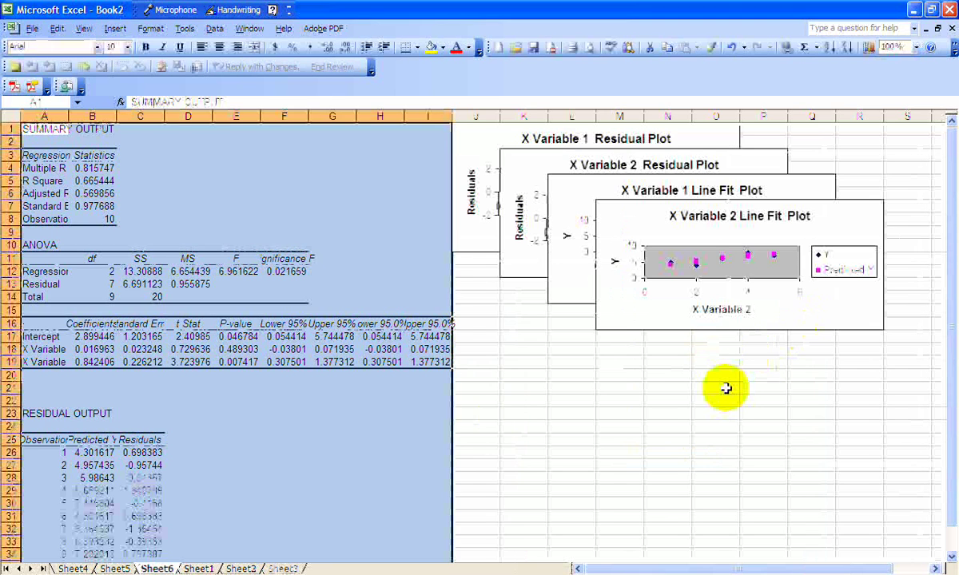
click(720, 390)
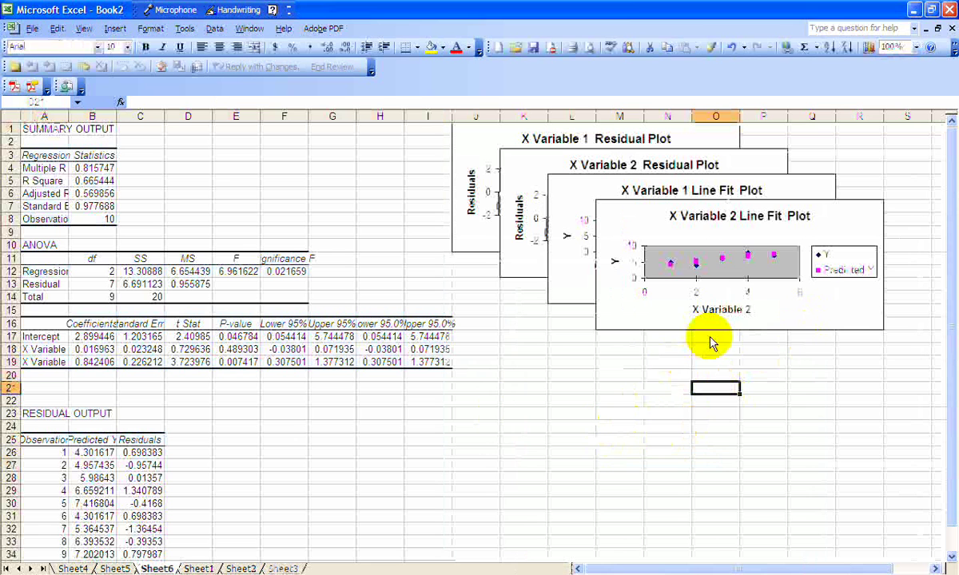